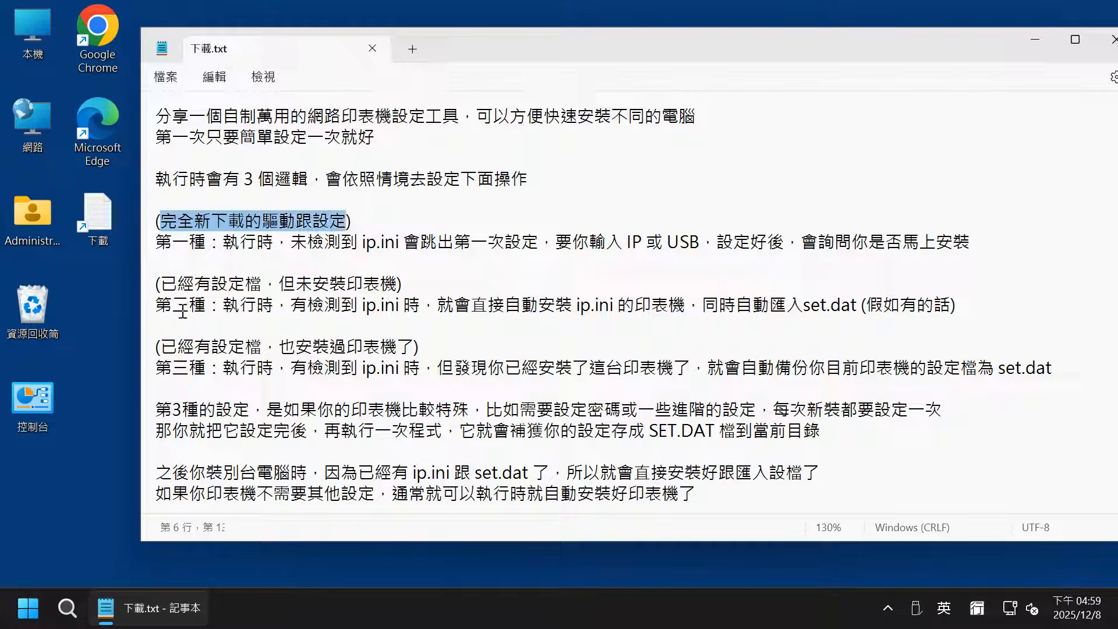
Step: Read the three run scenarios described in the 下載.txt notes
{"action": "left_click_drag", "start_coordinate": [208, 306], "coordinate": [381, 294]}
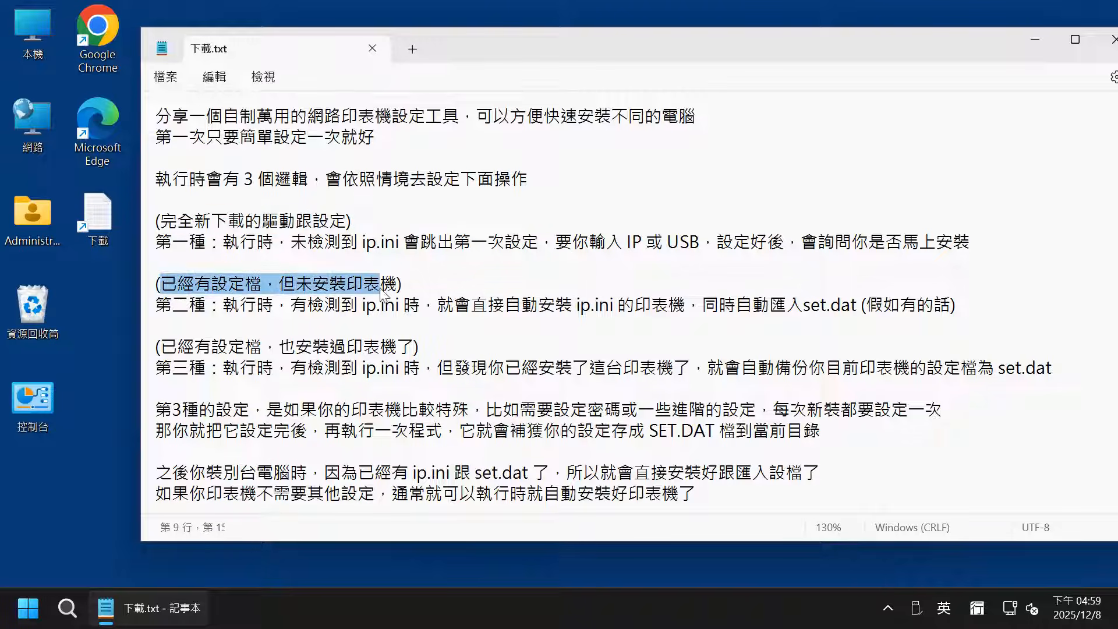
{"action": "left_click_drag", "start_coordinate": [158, 368], "coordinate": [231, 376]}
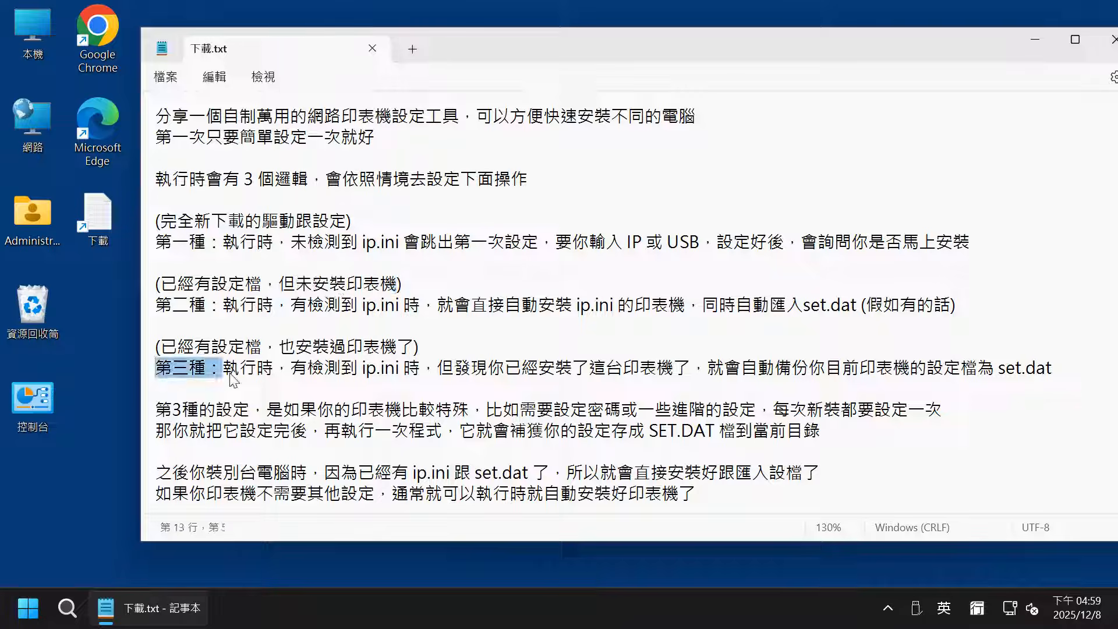
{"action": "left_click_drag", "start_coordinate": [162, 347], "coordinate": [411, 349]}
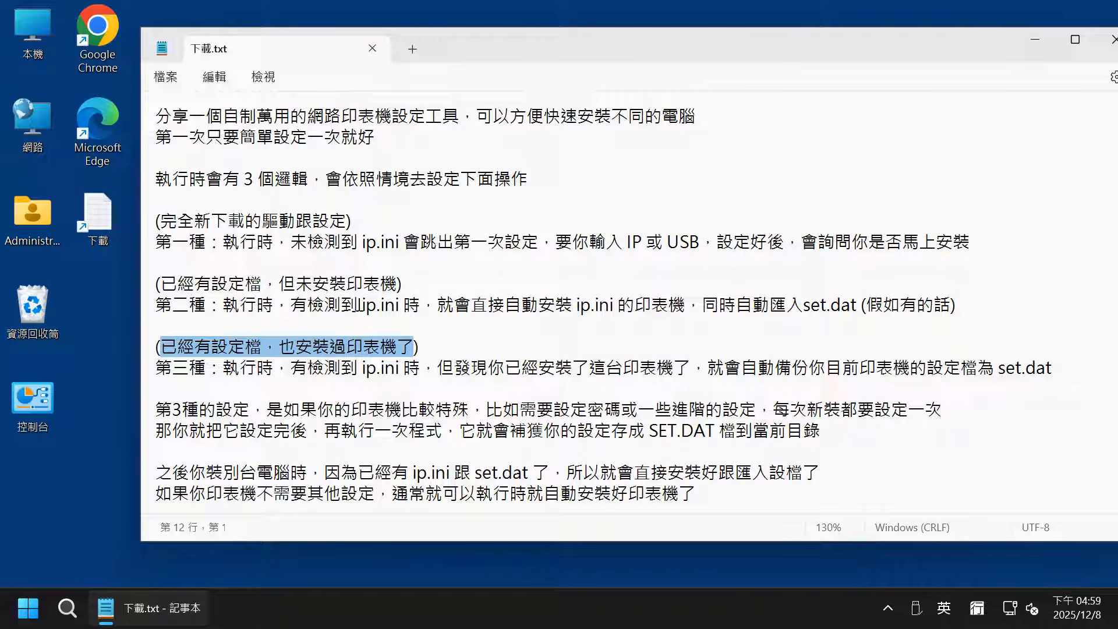
{"action": "left_click", "coordinate": [380, 367]}
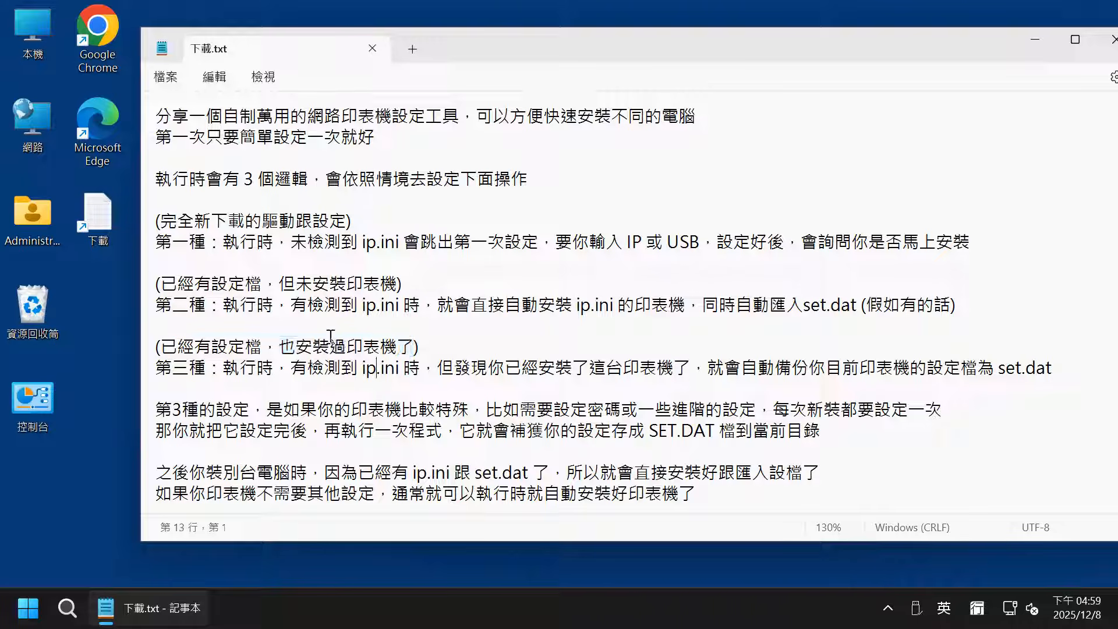
Step: Switch to Chrome, search Google for "lq690" and open Epson Taiwan's LQ-690C product page
{"action": "double_click", "coordinate": [96, 24]}
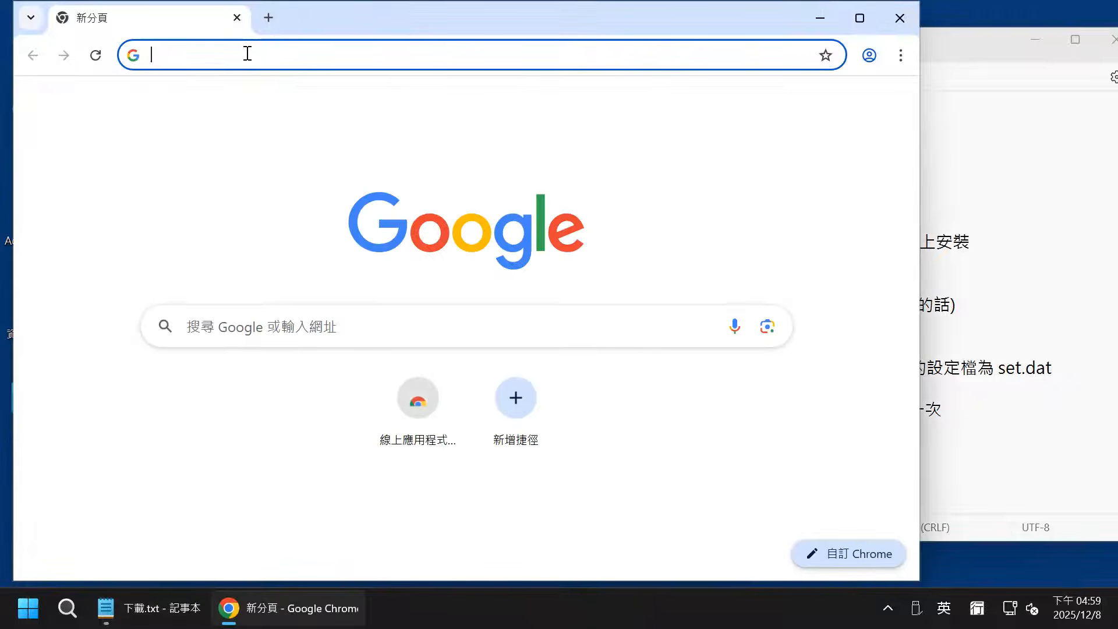
{"action": "type", "text": "lq6"}
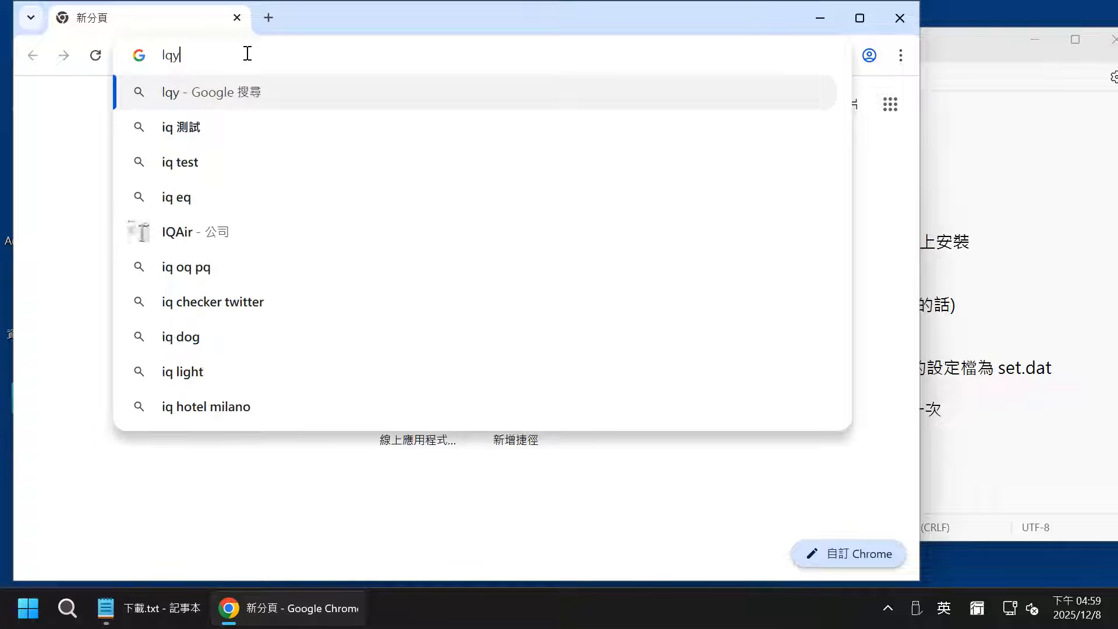
{"action": "type", "text": "90"}
{"action": "key", "text": "Return"}
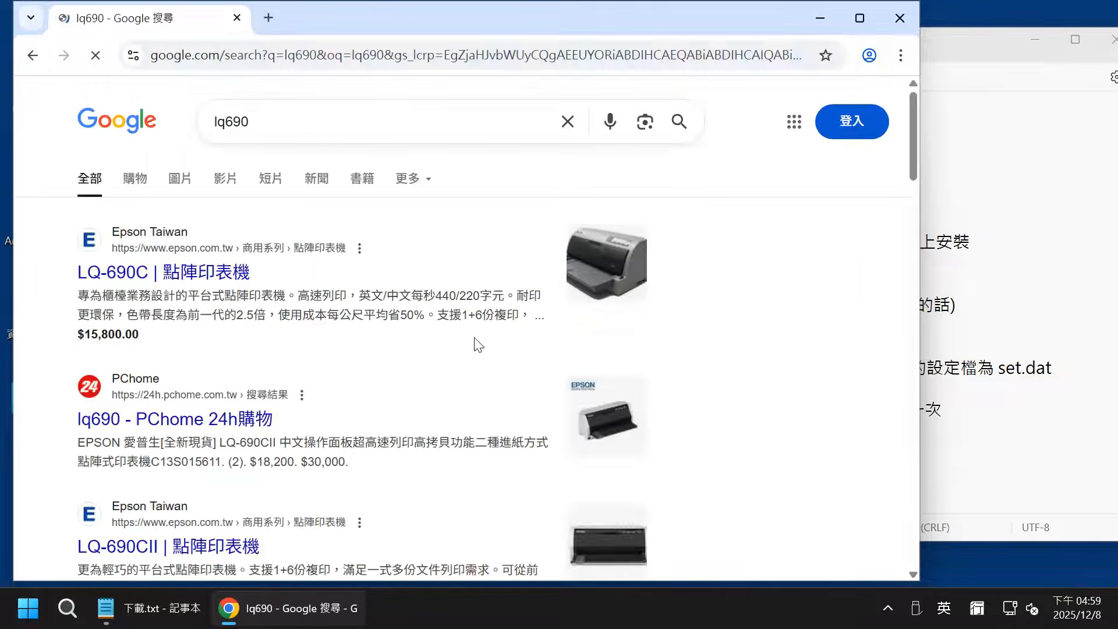
{"action": "left_click", "coordinate": [195, 284]}
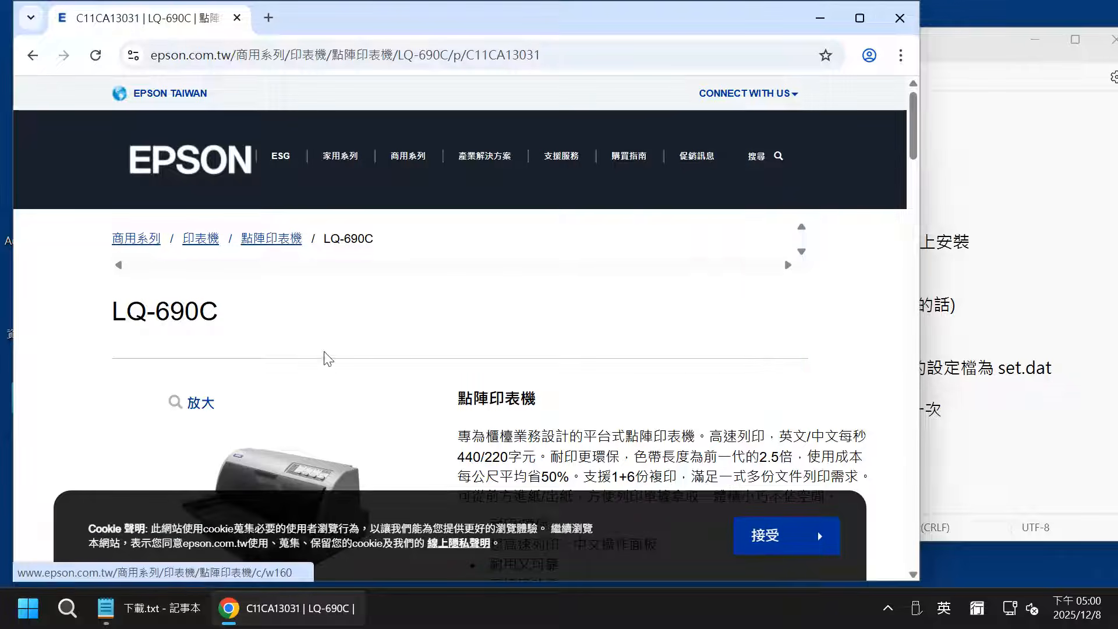
Step: Go to the LQ-690C support page and show its downloads for Windows 10 64-bit
{"action": "scroll", "coordinate": [566, 368], "scroll_direction": "down", "scroll_amount": 5}
{"action": "scroll", "coordinate": [566, 365], "scroll_direction": "down", "scroll_amount": 4}
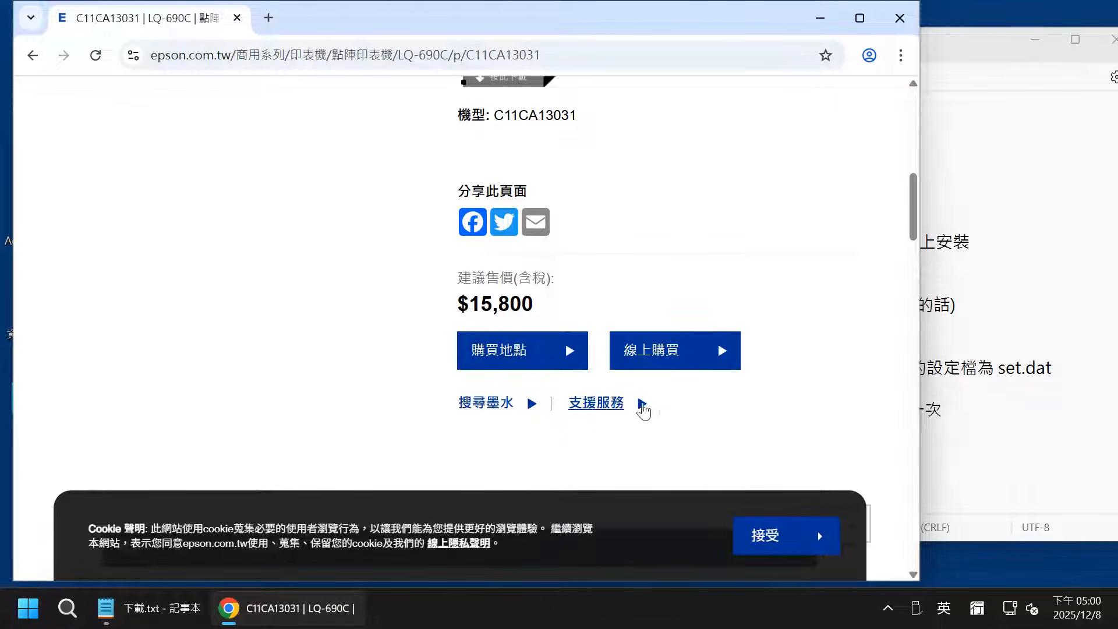
{"action": "left_click", "coordinate": [621, 404]}
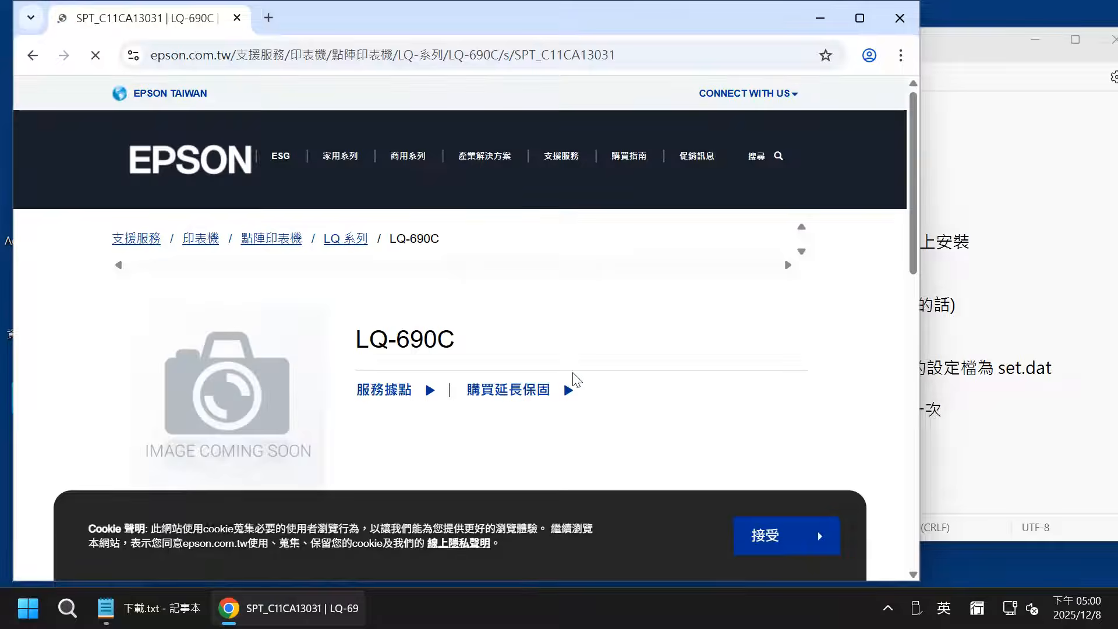
{"action": "scroll", "coordinate": [574, 382], "scroll_direction": "down", "scroll_amount": 5}
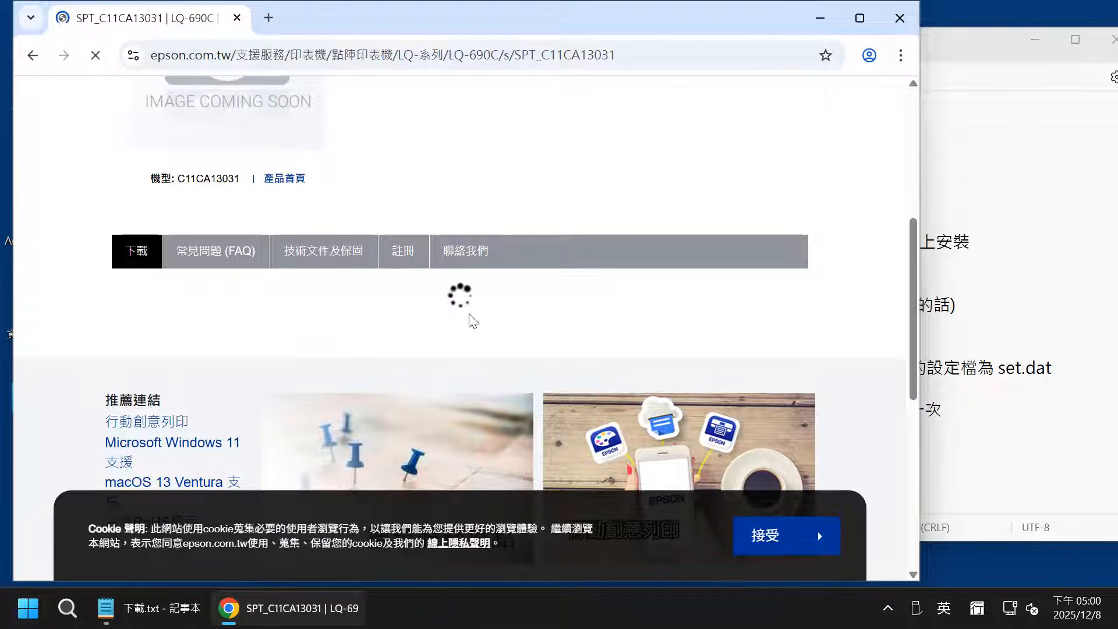
{"action": "scroll", "coordinate": [469, 320], "scroll_direction": "down", "scroll_amount": 2}
{"action": "left_click", "coordinate": [259, 211]}
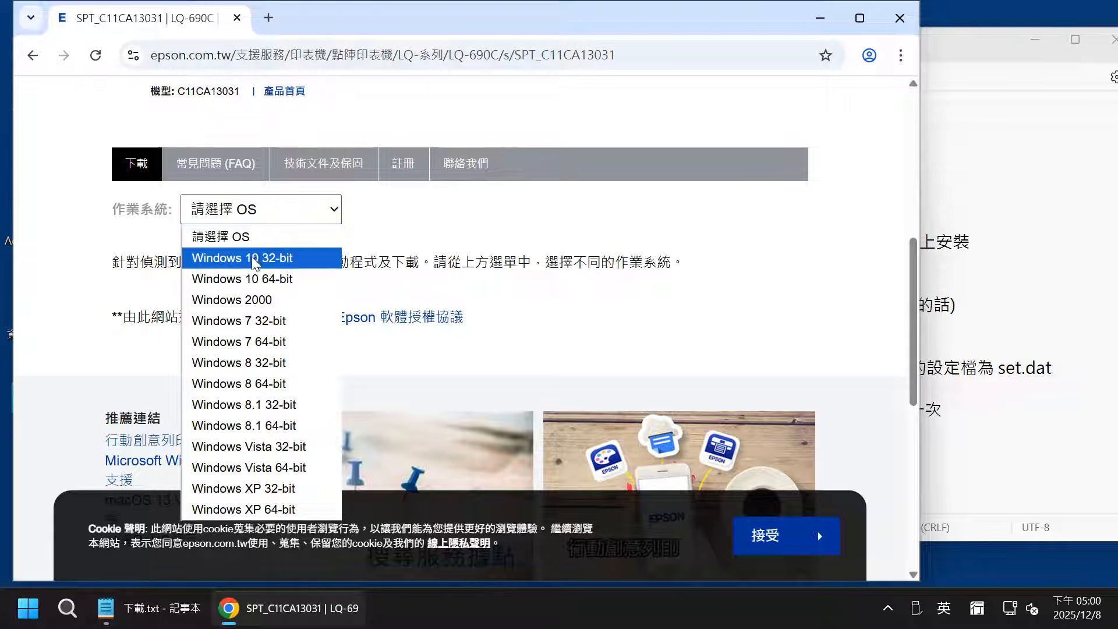
{"action": "left_click", "coordinate": [262, 282]}
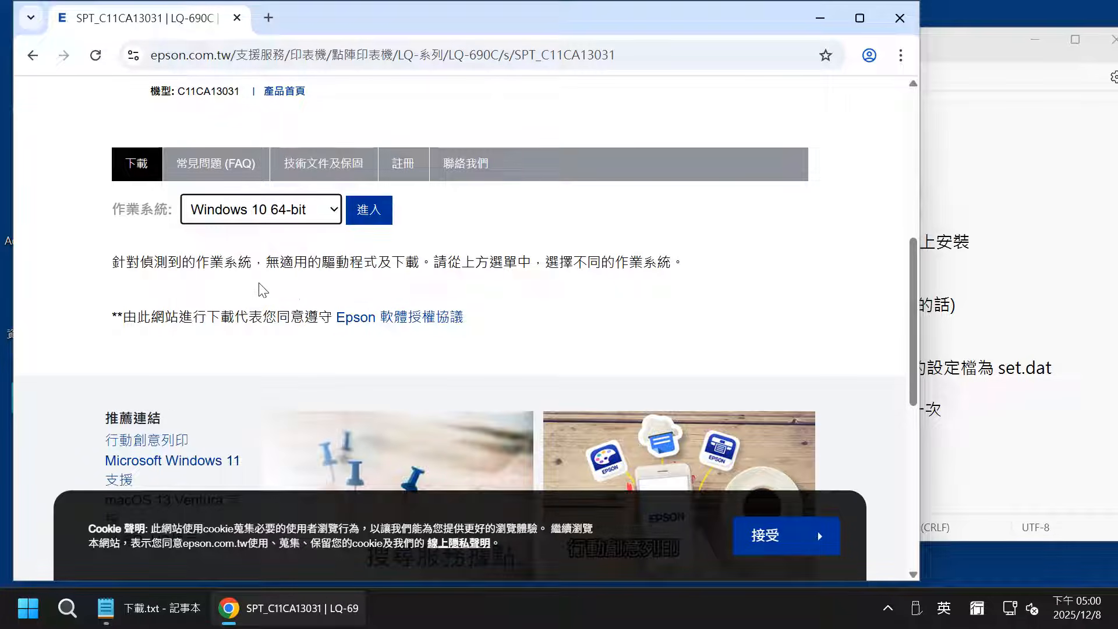
{"action": "left_click", "coordinate": [369, 211]}
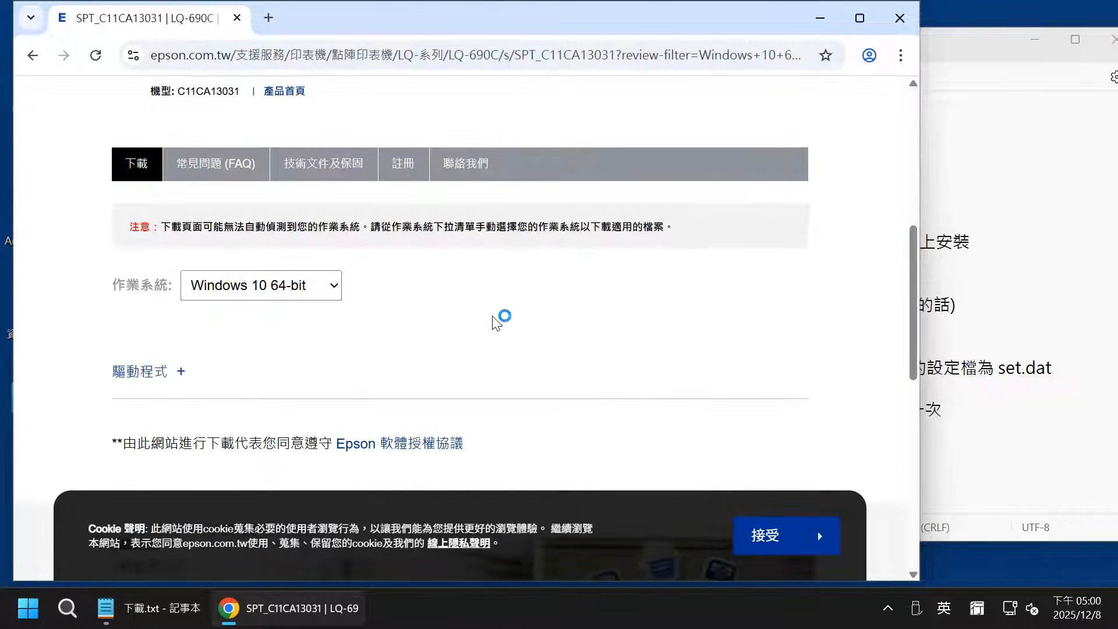
Step: Download the multilingual v4.0 printer driver, LQ-690C_Drv_Ver4.zip, and check its download progress
{"action": "left_click", "coordinate": [139, 372]}
{"action": "scroll", "coordinate": [544, 352], "scroll_direction": "down", "scroll_amount": 3}
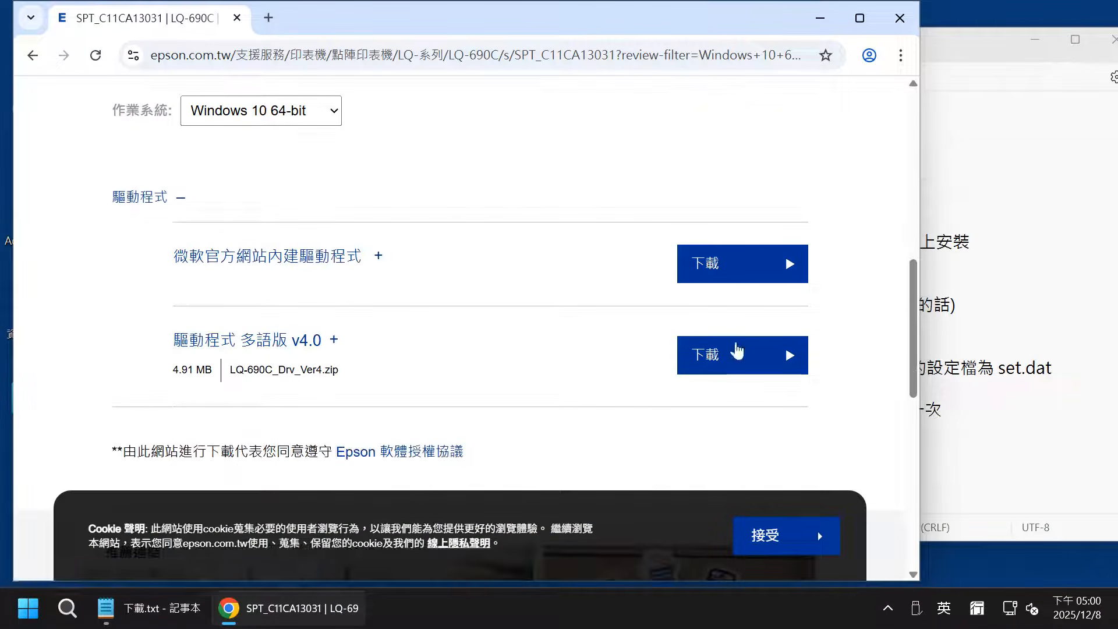
{"action": "left_click", "coordinate": [736, 356]}
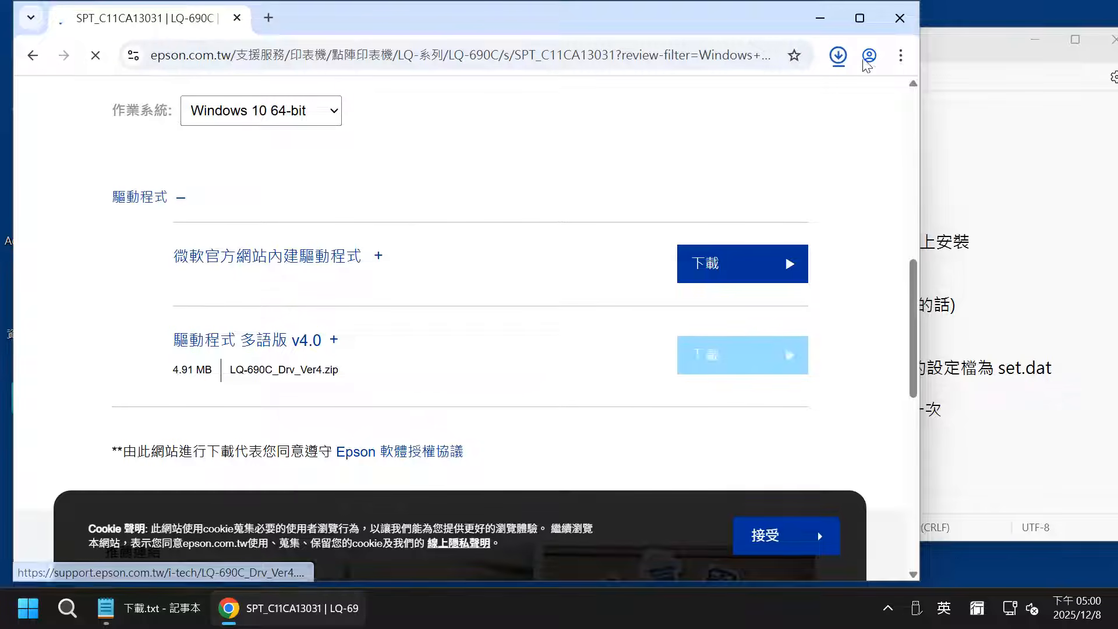
{"action": "left_click", "coordinate": [840, 57]}
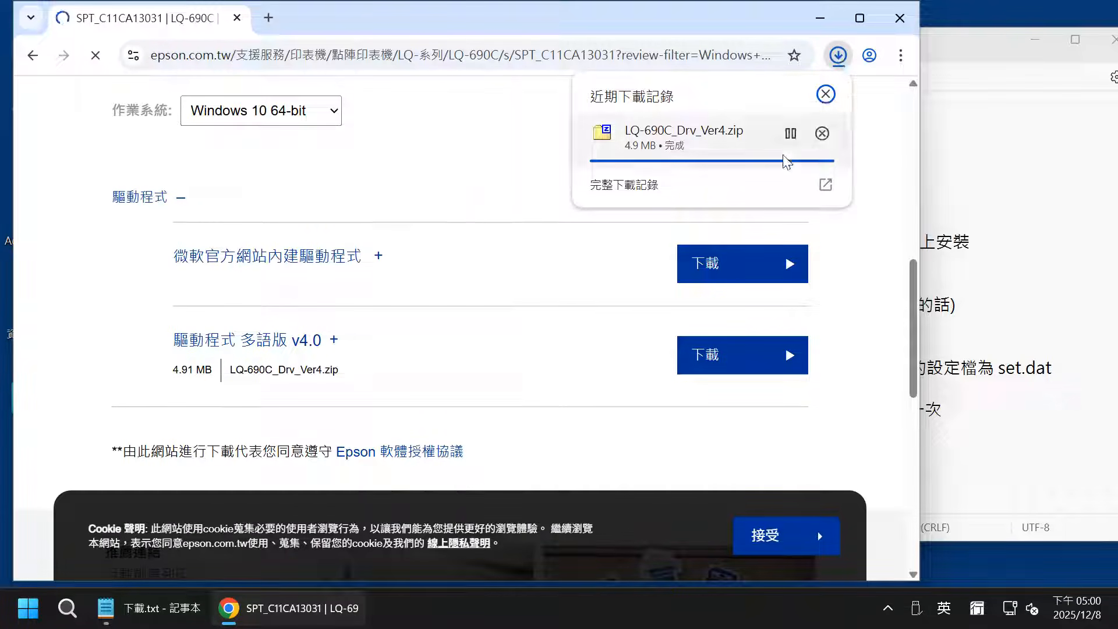
Step: Switch to the 下載.txt notes and copy the GitHub release link for Printer-Setup-Tool v1.0
{"action": "left_click", "coordinate": [1000, 211]}
{"action": "scroll", "coordinate": [472, 425], "scroll_direction": "down", "scroll_amount": 3}
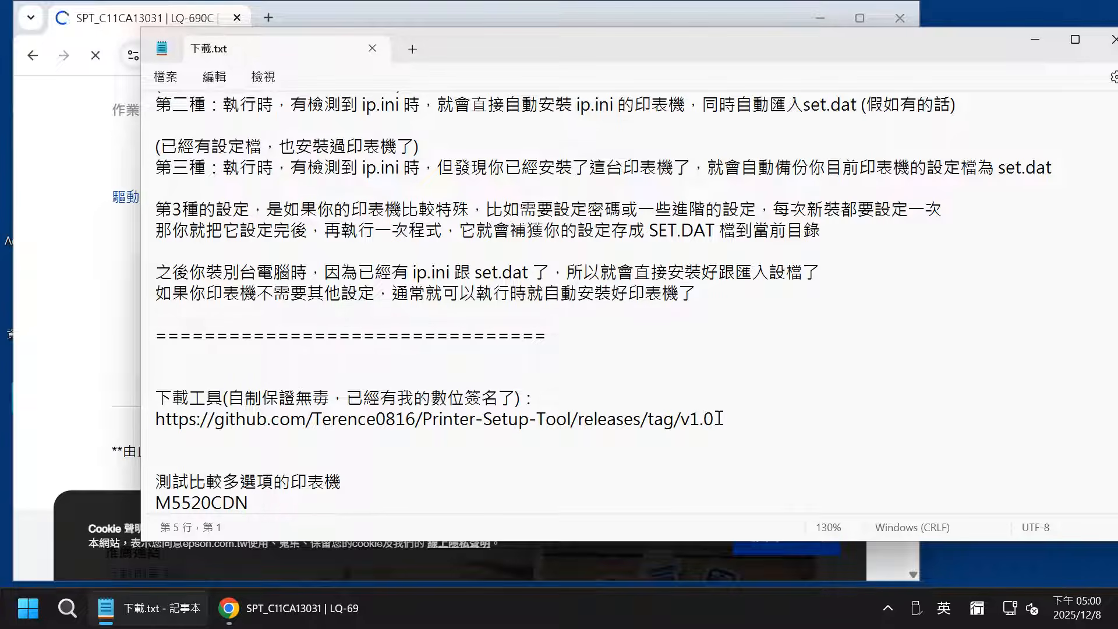
{"action": "left_click_drag", "start_coordinate": [719, 418], "coordinate": [144, 421]}
{"action": "key", "text": "ctrl+c"}
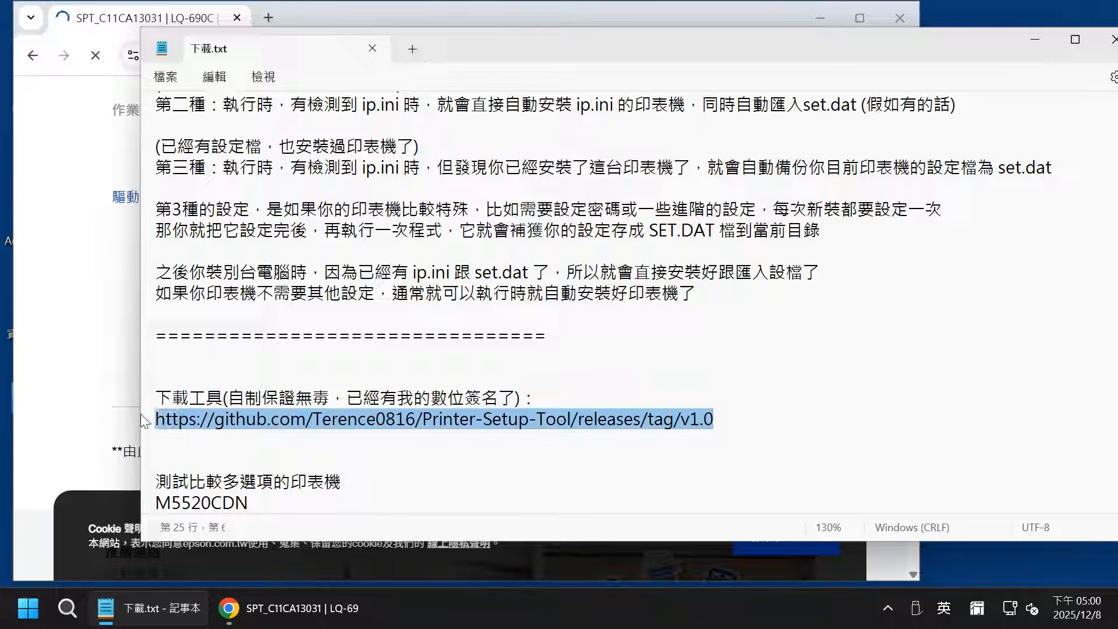
{"action": "right_click", "coordinate": [330, 419]}
{"action": "left_click", "coordinate": [371, 141]}
Step: Return to Chrome and load the copied Printer-Setup-Tool release link in a new tab
{"action": "left_click", "coordinate": [127, 96]}
{"action": "left_click", "coordinate": [266, 22]}
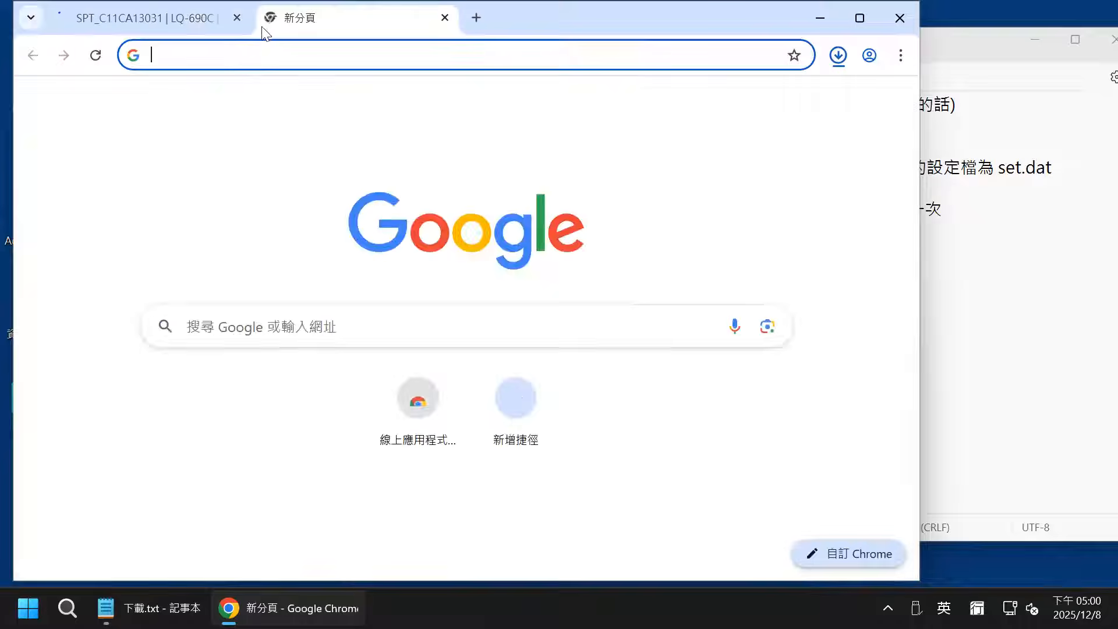
{"action": "key", "text": "ctrl+v"}
{"action": "key", "text": "Return"}
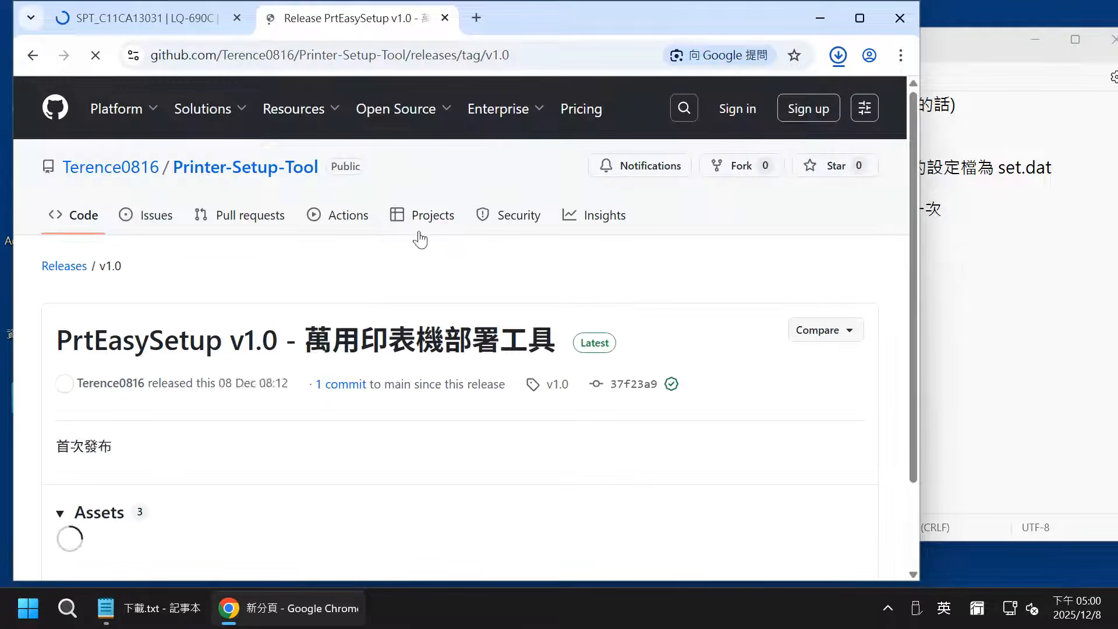
Step: Download PrtEasySetup251208.exe from the release assets and show the file in its download folder
{"action": "scroll", "coordinate": [331, 396], "scroll_direction": "down", "scroll_amount": 1}
{"action": "scroll", "coordinate": [332, 399], "scroll_direction": "down", "scroll_amount": 1}
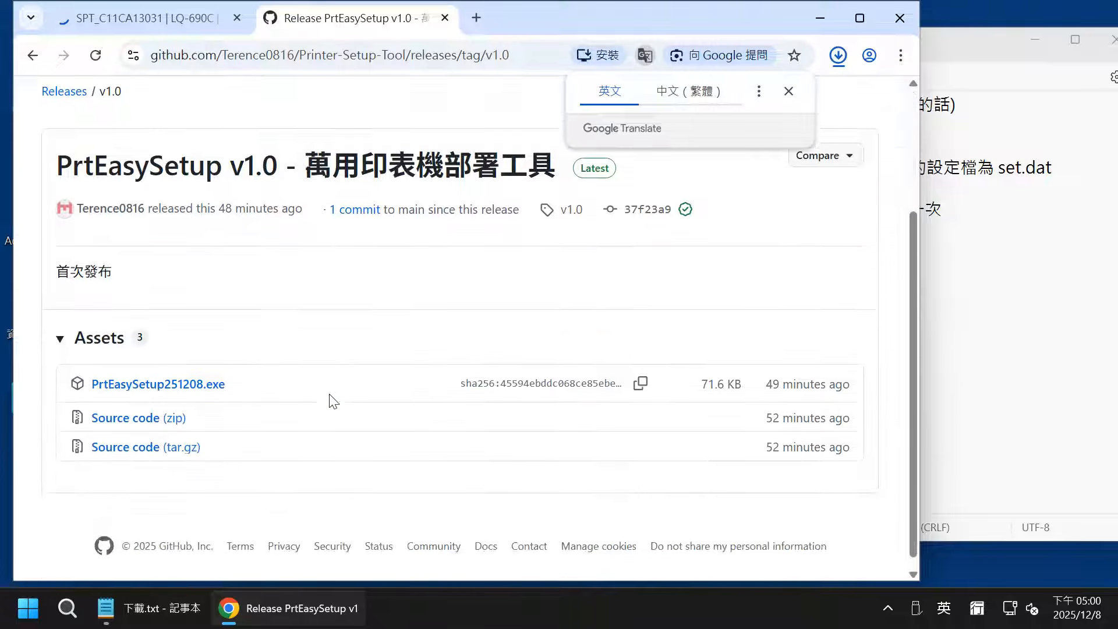
{"action": "left_click", "coordinate": [181, 397]}
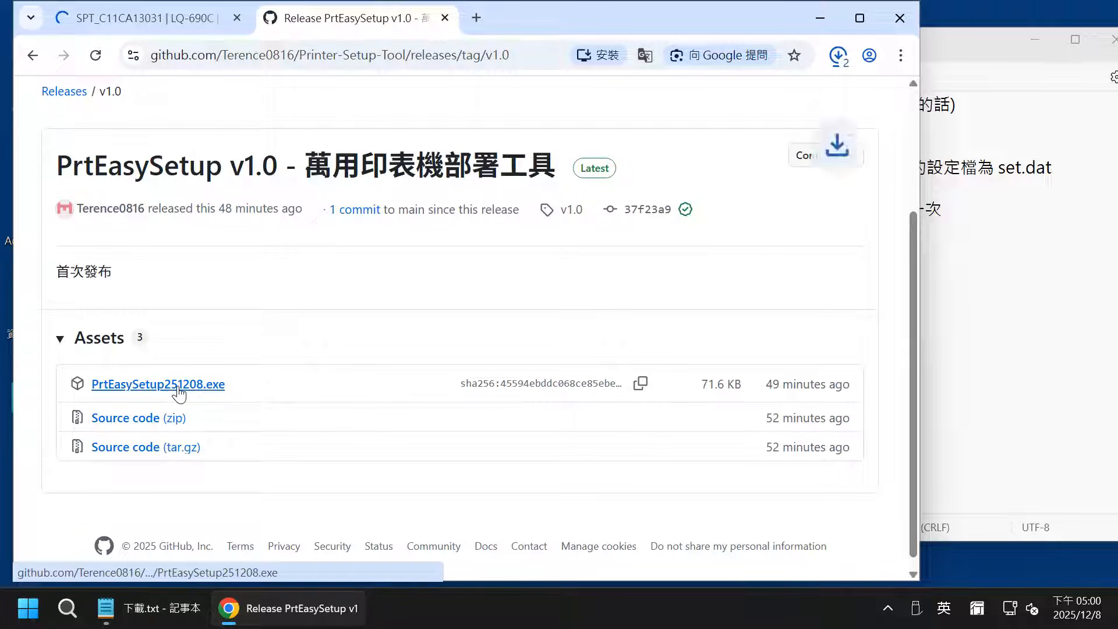
{"action": "left_click", "coordinate": [843, 63]}
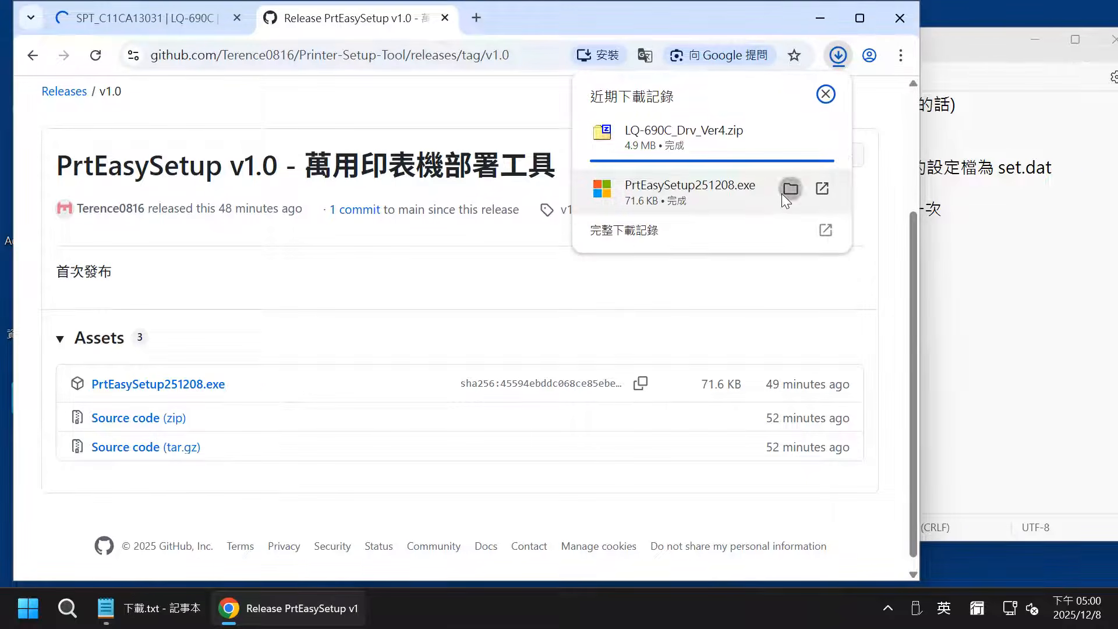
{"action": "left_click", "coordinate": [781, 193]}
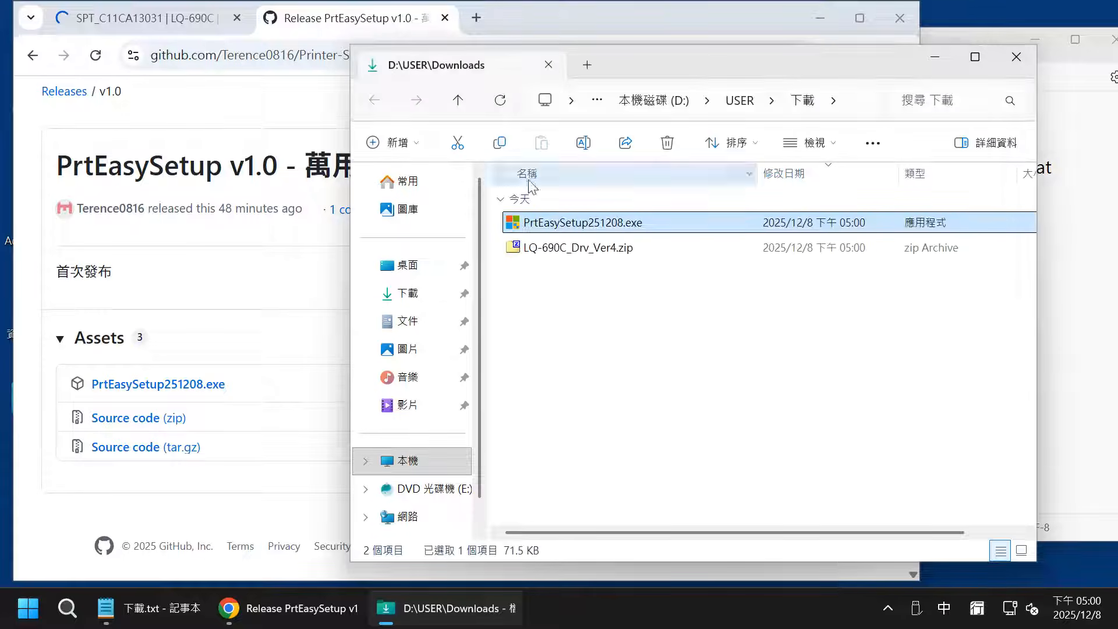
Step: Extract LQ-690C_Drv_Ver4.zip with 7-Zip into a folder of the same name
{"action": "left_click", "coordinate": [606, 249]}
{"action": "right_click", "coordinate": [605, 249]}
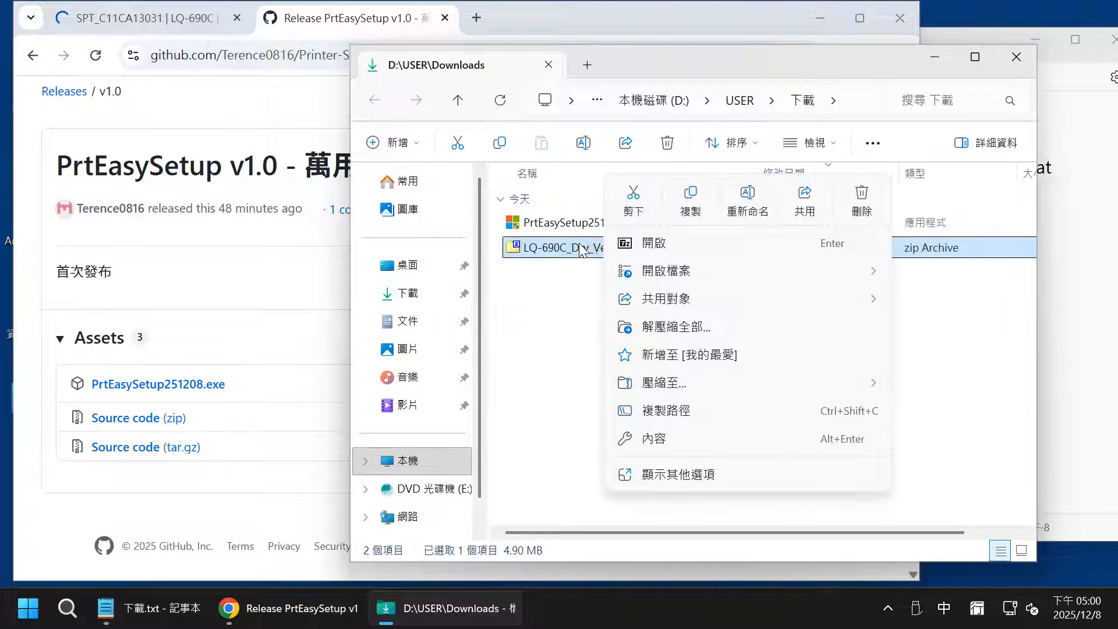
{"action": "left_click", "coordinate": [711, 477]}
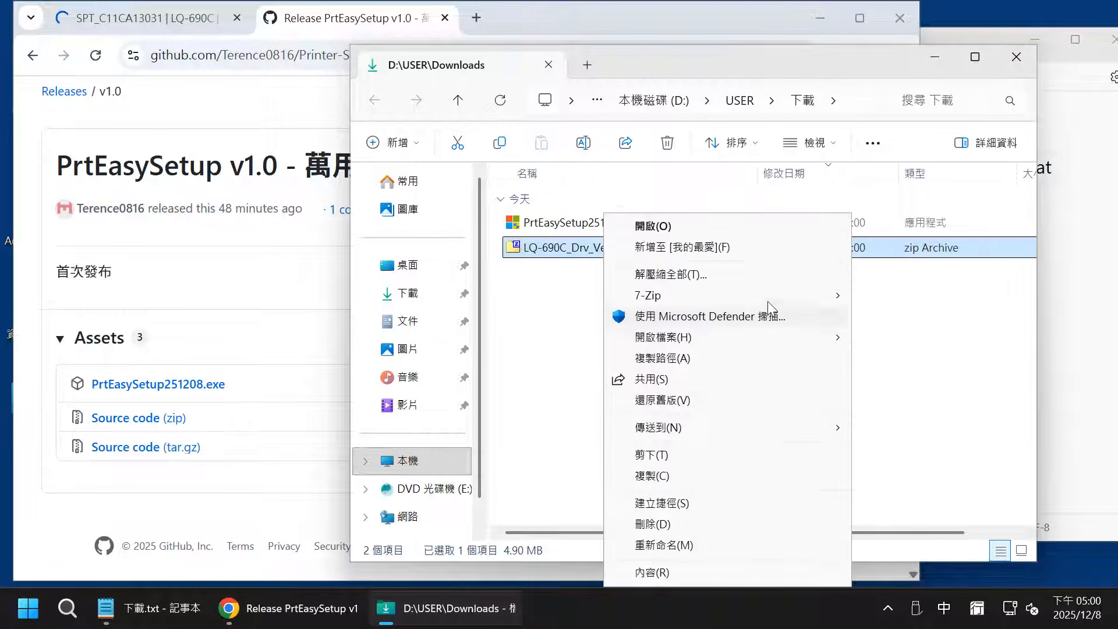
{"action": "mouse_move", "coordinate": [795, 294]}
{"action": "left_click", "coordinate": [483, 381]}
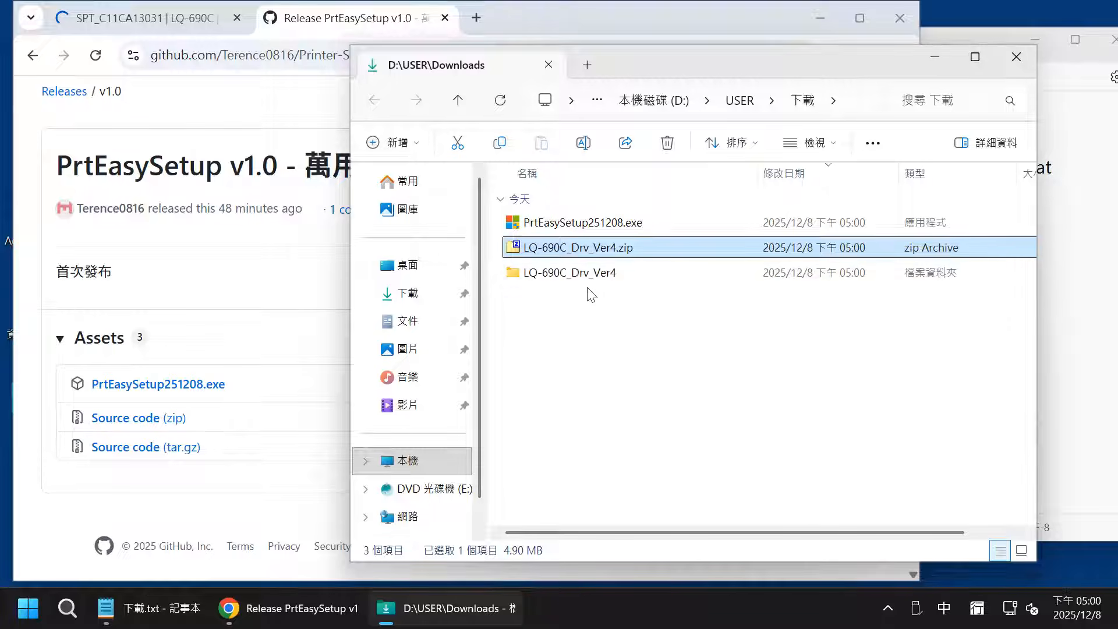
Step: Move PrtEasySetup251208.exe into the WINX64 subfolder of LQ-690C_Drv_Ver4 and open that subfolder
{"action": "left_click_drag", "start_coordinate": [583, 223], "coordinate": [597, 275]}
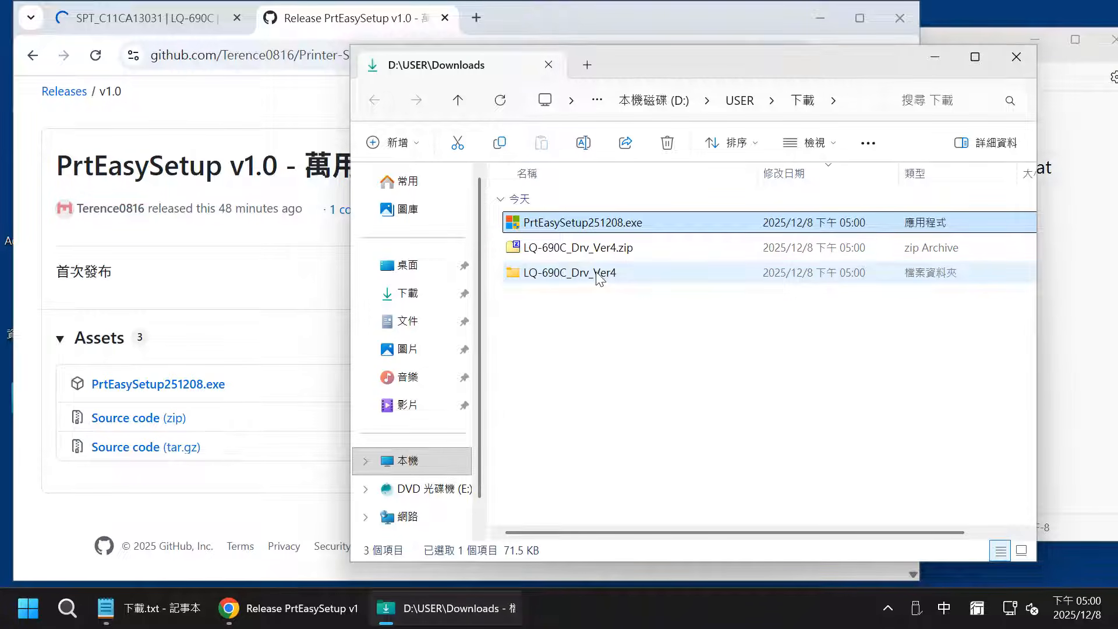
{"action": "double_click", "coordinate": [598, 274]}
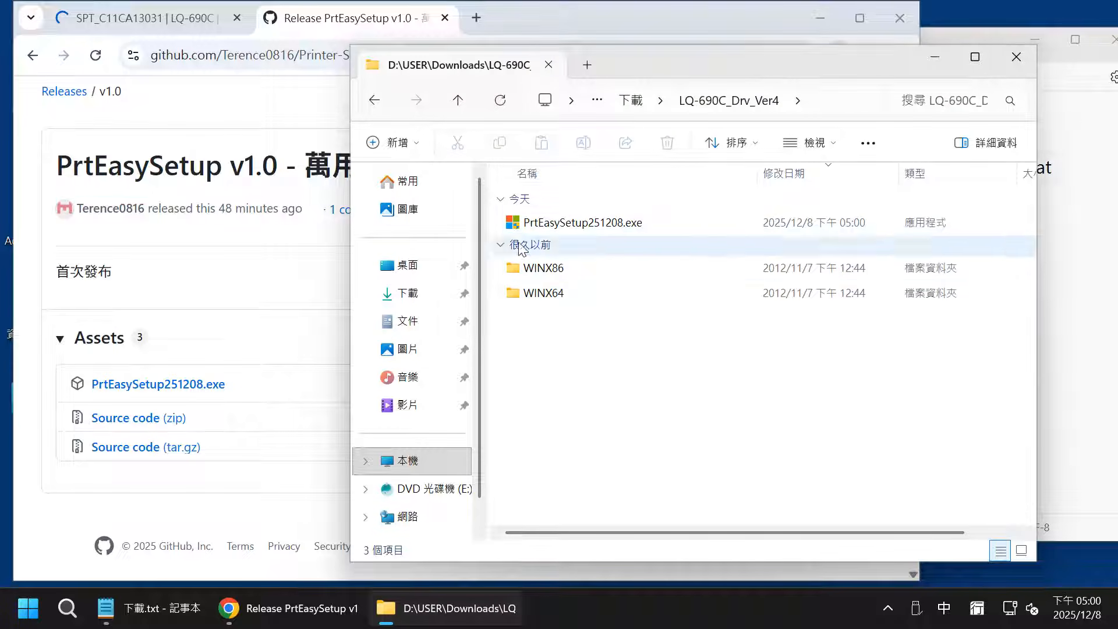
{"action": "left_click_drag", "start_coordinate": [542, 223], "coordinate": [550, 291]}
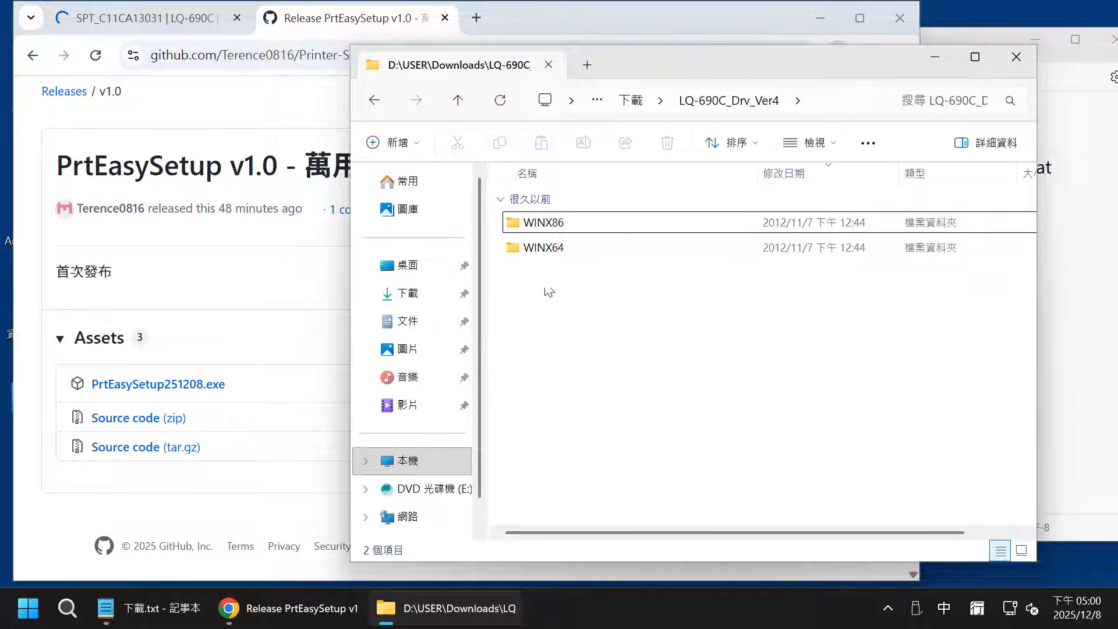
{"action": "left_click", "coordinate": [541, 256]}
{"action": "double_click", "coordinate": [536, 248]}
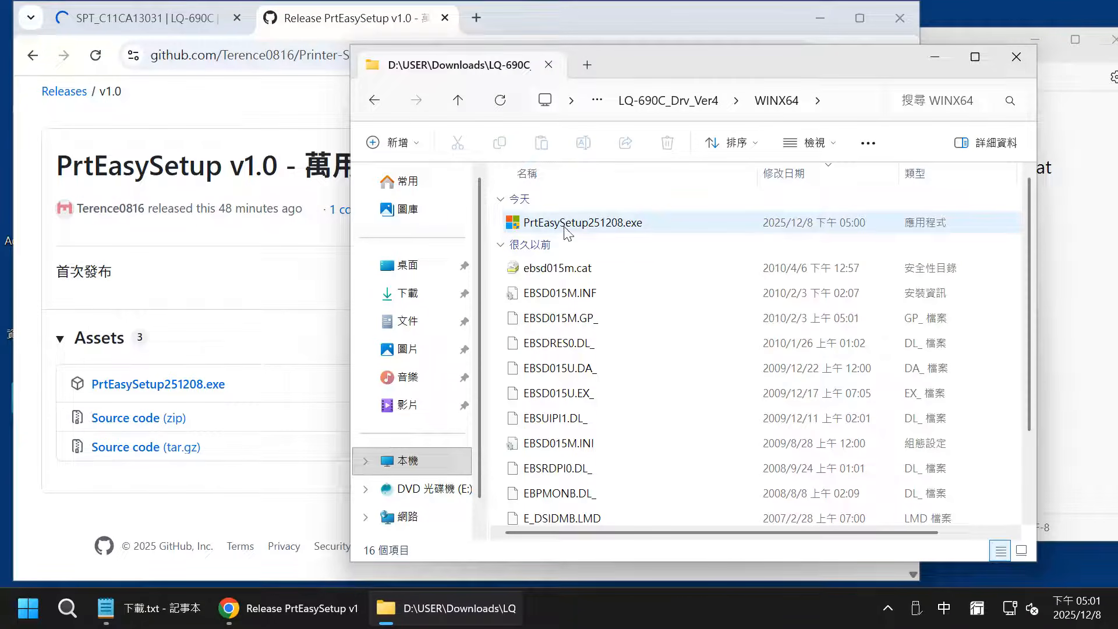
Step: Run PrtEasySetup251208.exe from the WINX64 folder despite the SmartScreen block, and minimize the Chrome window
{"action": "double_click", "coordinate": [565, 227]}
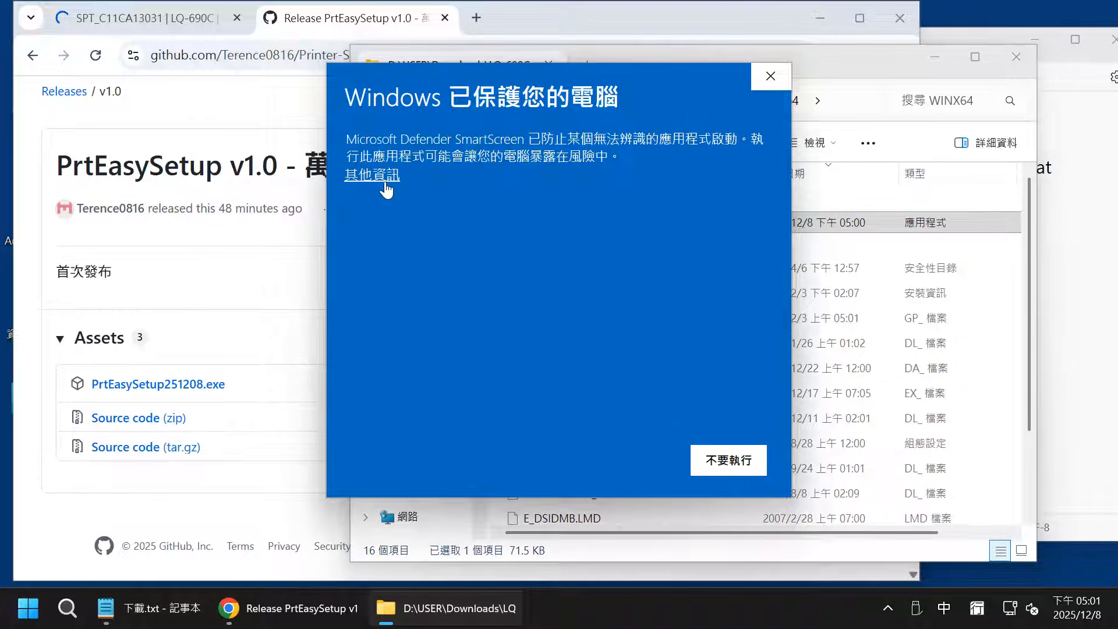
{"action": "left_click", "coordinate": [378, 176]}
{"action": "left_click", "coordinate": [635, 460]}
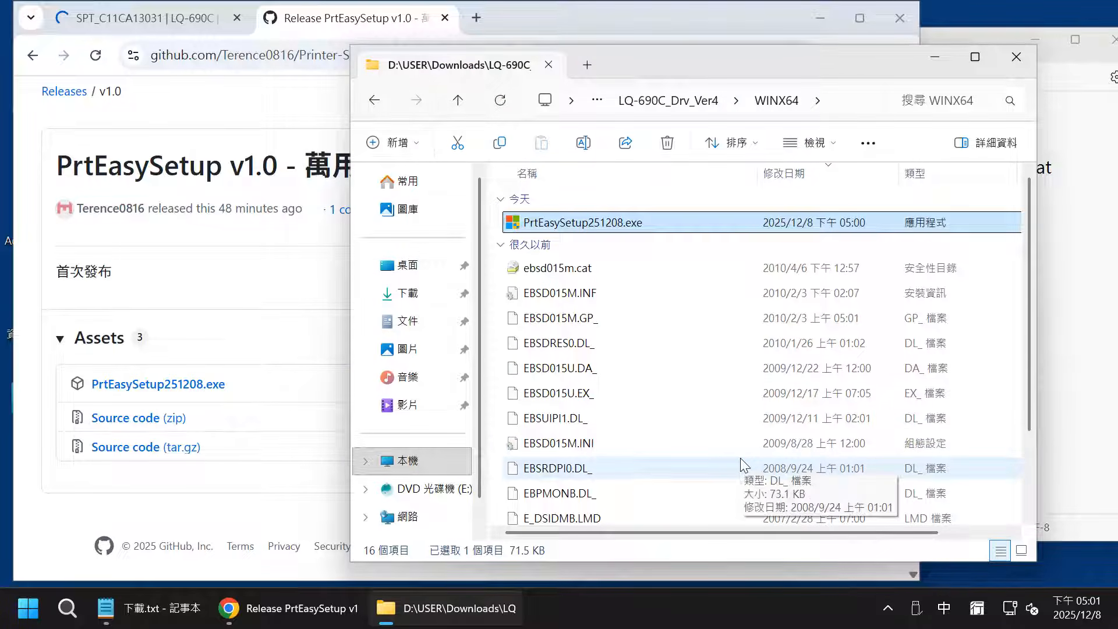
{"action": "left_click", "coordinate": [820, 19]}
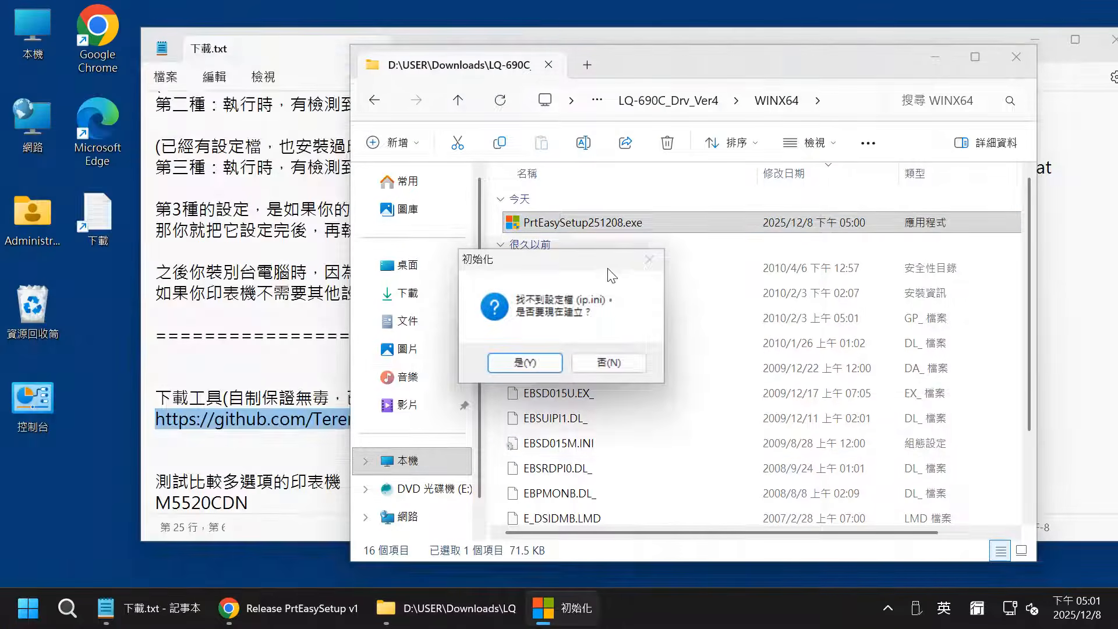
Step: Highlight the first-scenario line about a missing ip.ini in the 下載.txt notes, and return to the initialization prompt
{"action": "left_click_drag", "start_coordinate": [602, 263], "coordinate": [687, 210]}
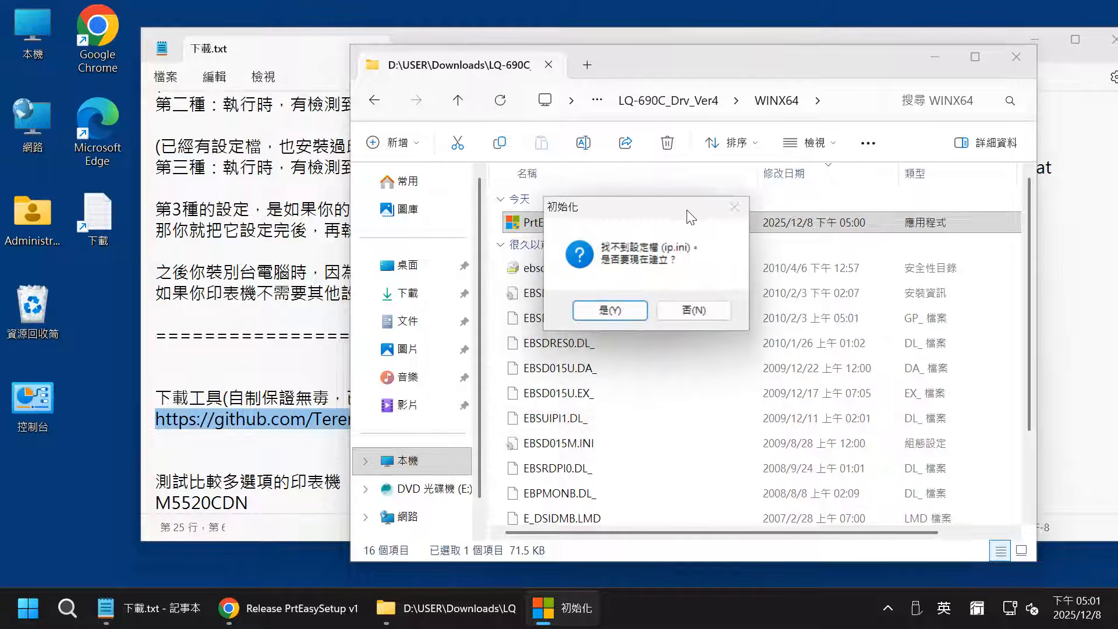
{"action": "left_click", "coordinate": [282, 154]}
{"action": "left_click", "coordinate": [562, 608]}
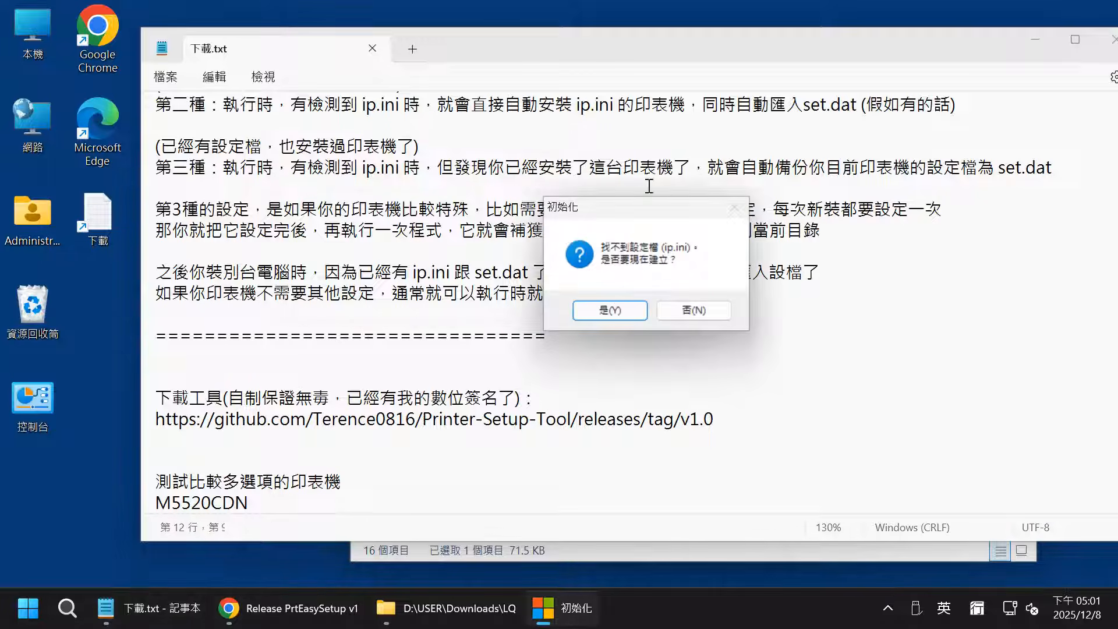
{"action": "left_click_drag", "start_coordinate": [655, 209], "coordinate": [851, 322]}
{"action": "scroll", "coordinate": [502, 306], "scroll_direction": "up", "scroll_amount": 3}
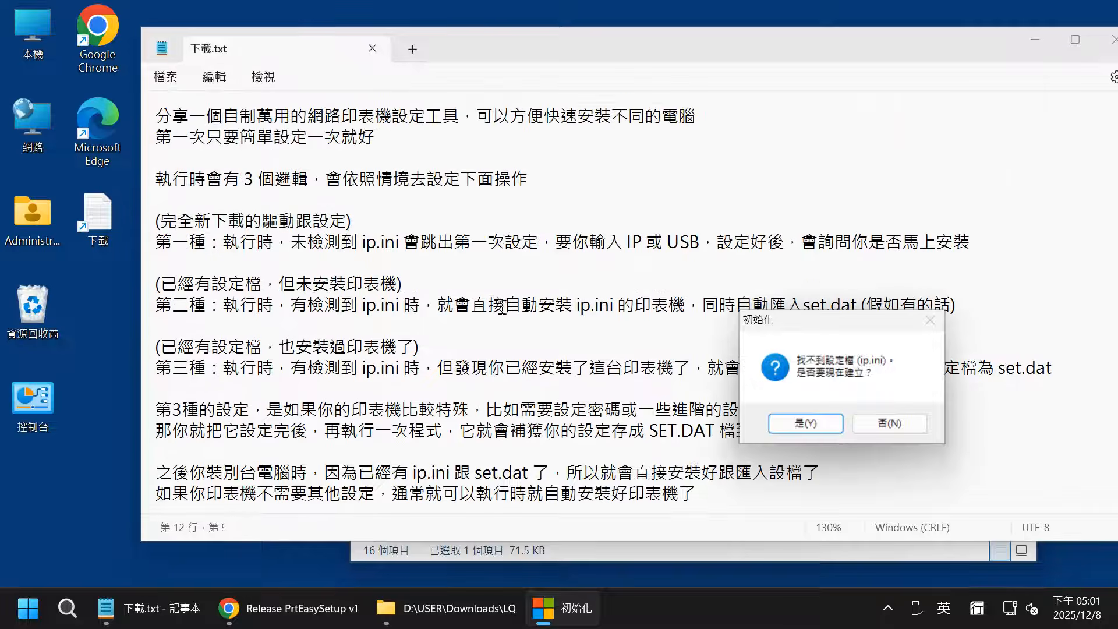
{"action": "left_click_drag", "start_coordinate": [156, 242], "coordinate": [968, 252]}
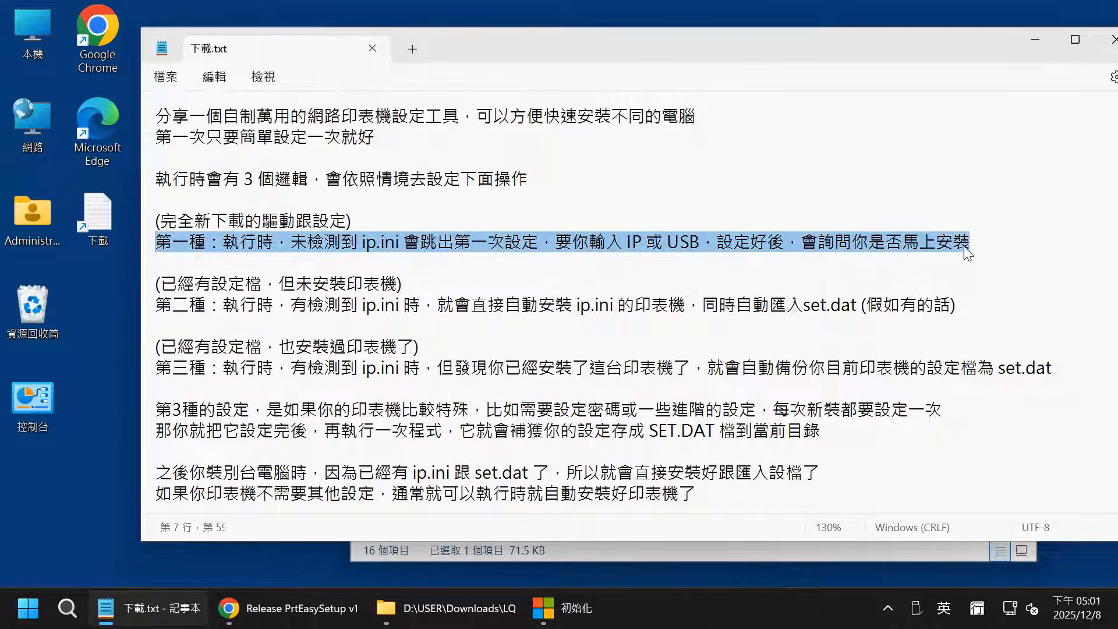
{"action": "left_click", "coordinate": [577, 610]}
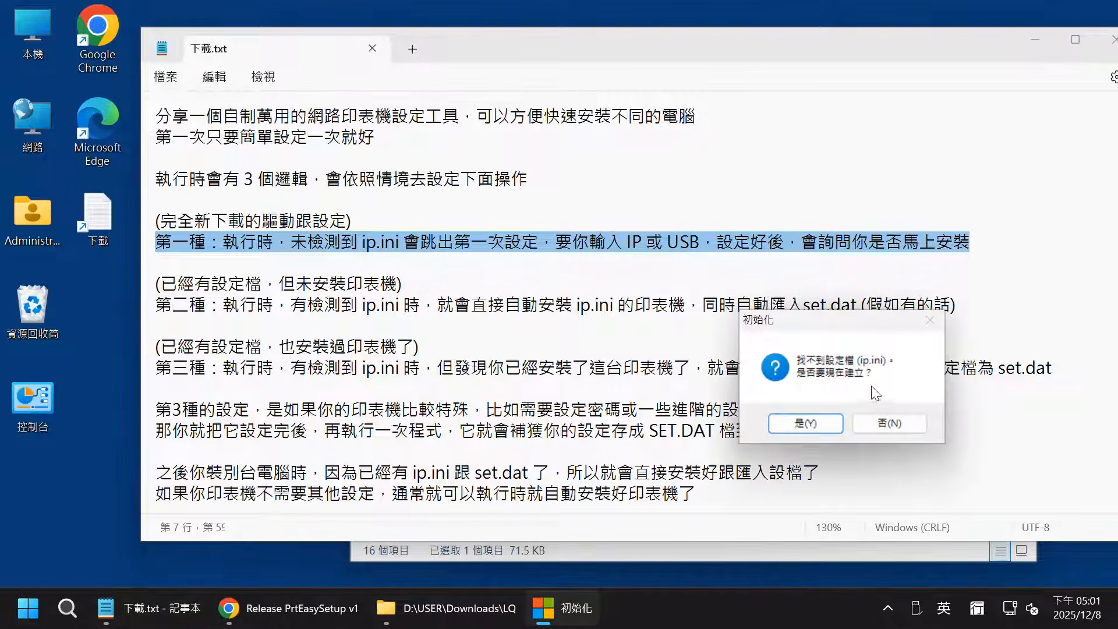
Step: Open Devices and Printers and move its window clear of the initialization prompt
{"action": "left_click", "coordinate": [38, 616]}
{"action": "left_click", "coordinate": [166, 265]}
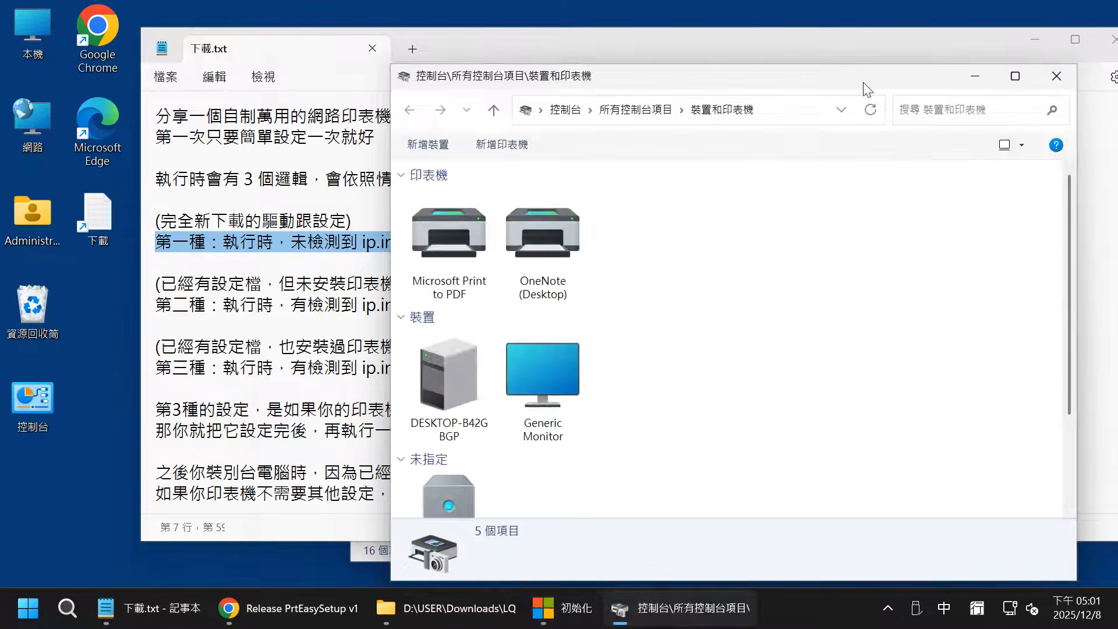
{"action": "left_click_drag", "start_coordinate": [863, 88], "coordinate": [473, 106]}
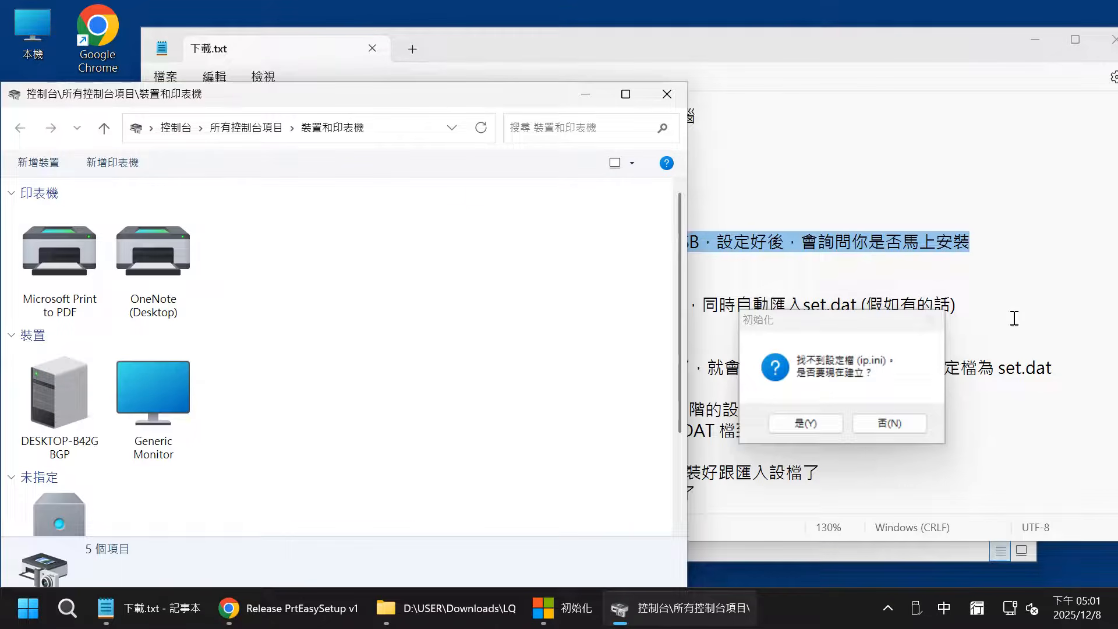
Step: Create the ip.ini configuration file with printer IP 192.168.11.123 and install the EPSON LQ-690C ESC/P2 immediately
{"action": "left_click", "coordinate": [807, 424]}
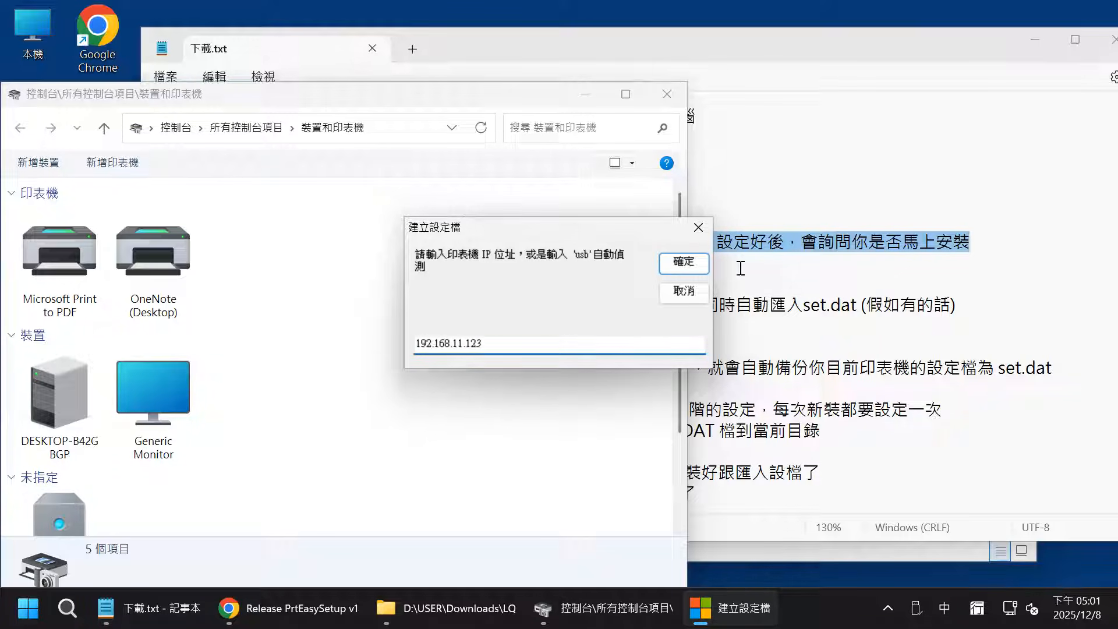
{"action": "left_click", "coordinate": [690, 268]}
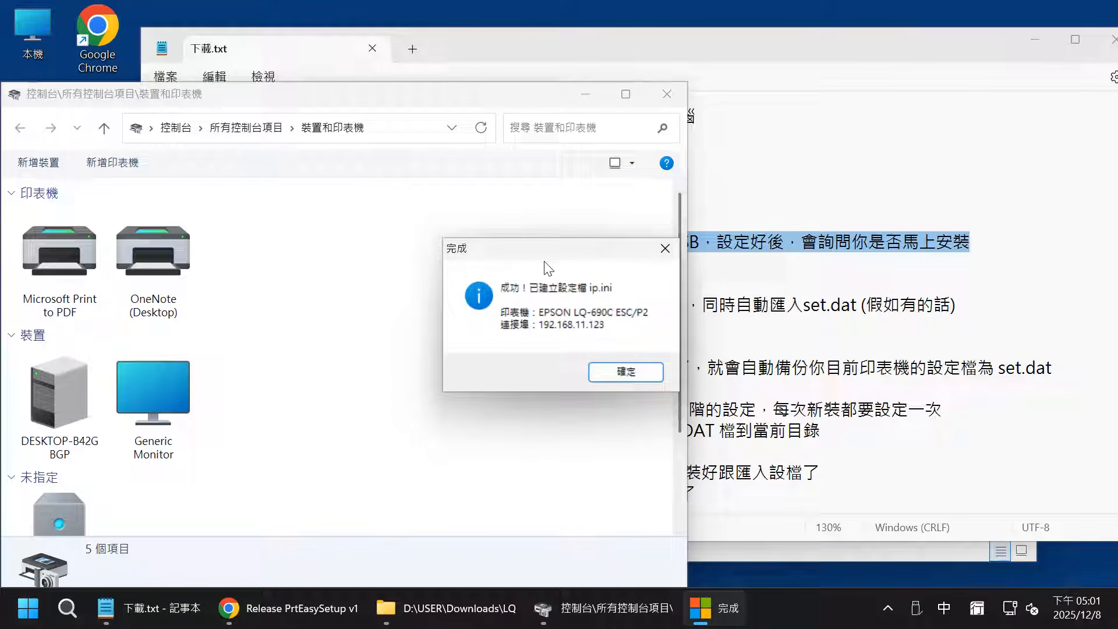
{"action": "left_click", "coordinate": [635, 372]}
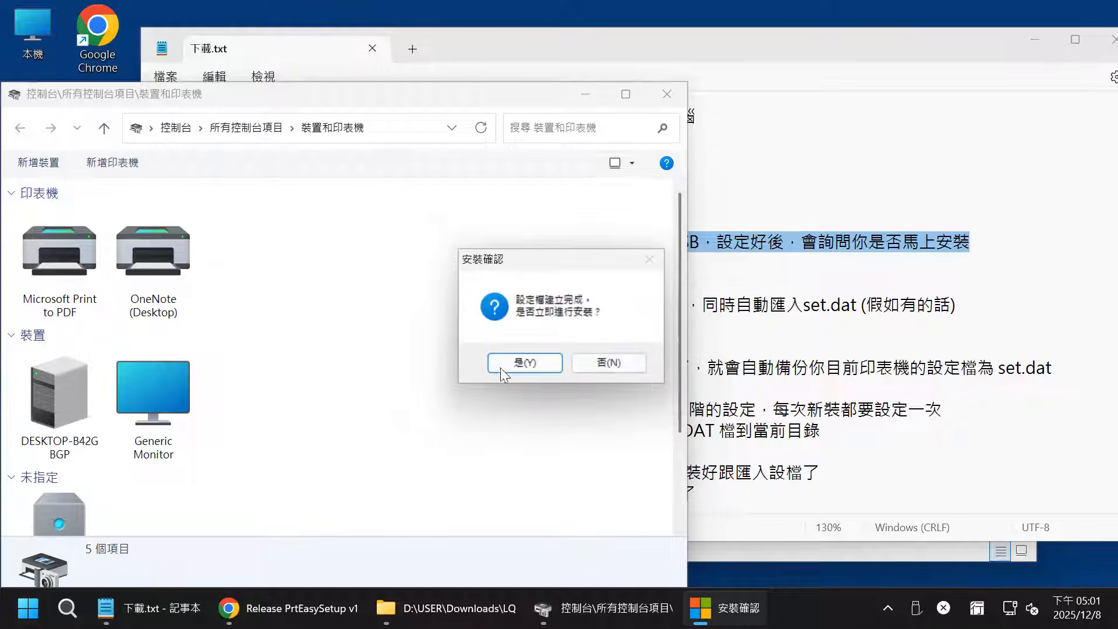
{"action": "left_click", "coordinate": [548, 361]}
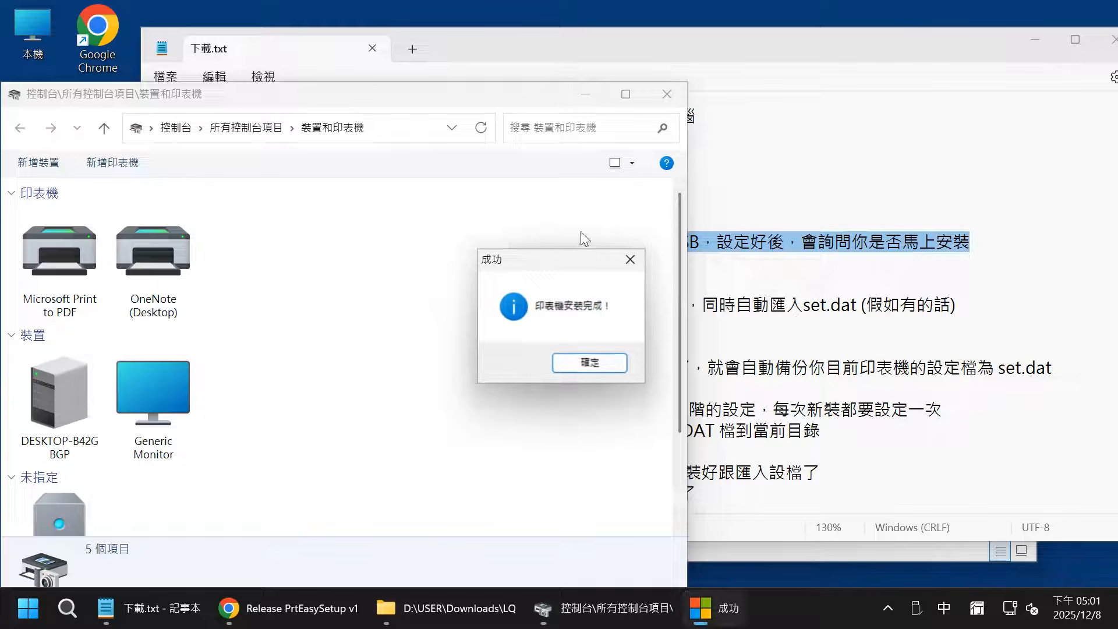
{"action": "left_click", "coordinate": [571, 369]}
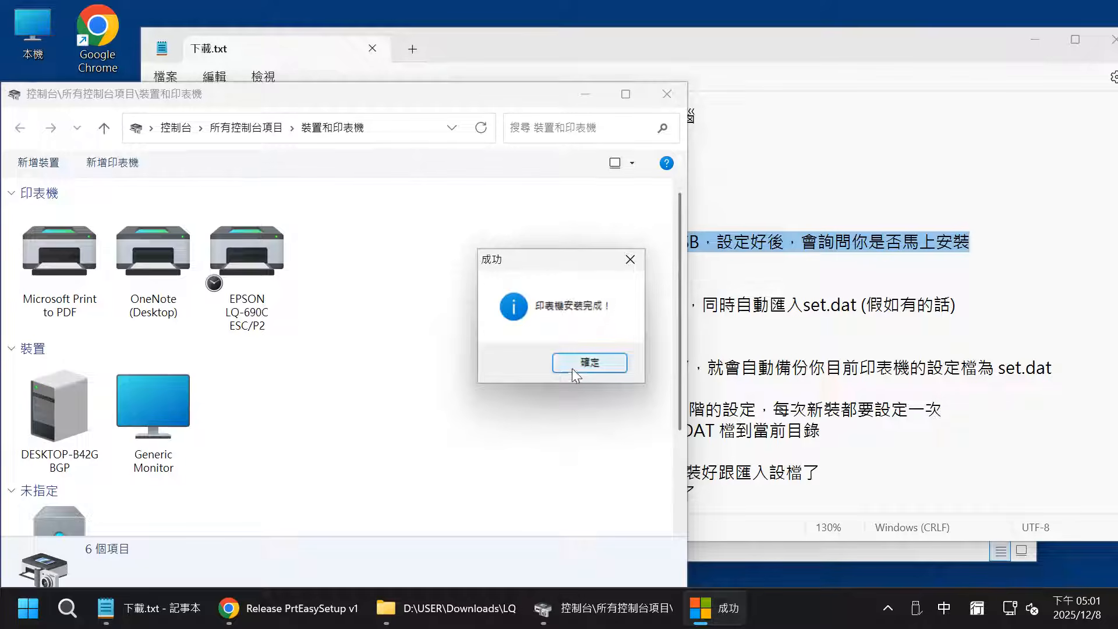
Step: Highlight the third-scenario line in 下載.txt about backing up an installed printer's settings to set.dat
{"action": "left_click_drag", "start_coordinate": [732, 55], "coordinate": [794, 63]}
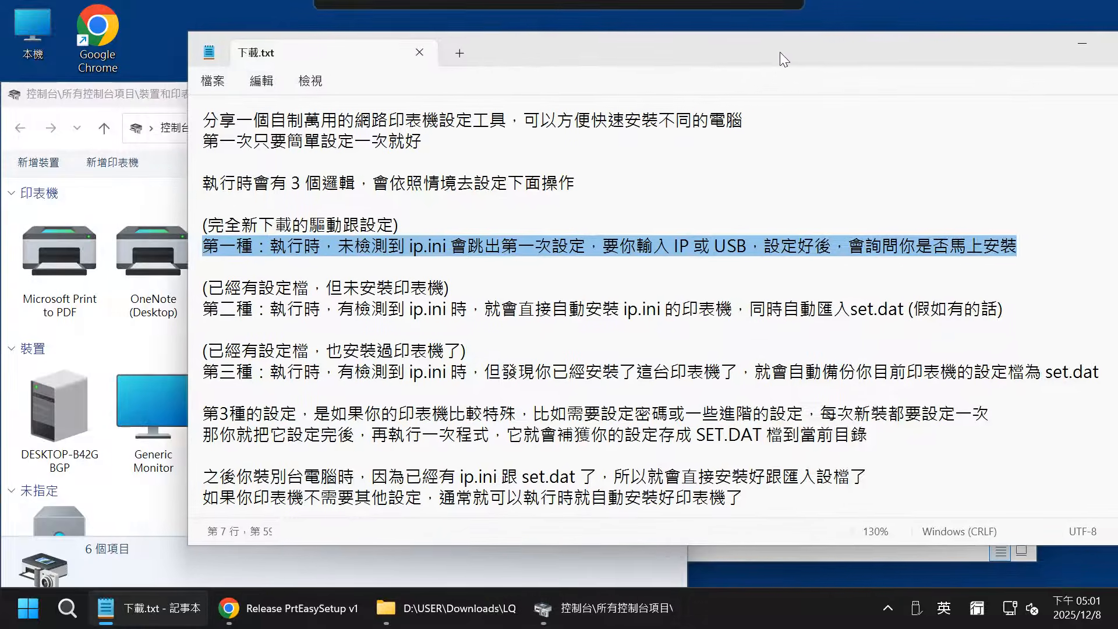
{"action": "left_click", "coordinate": [238, 354]}
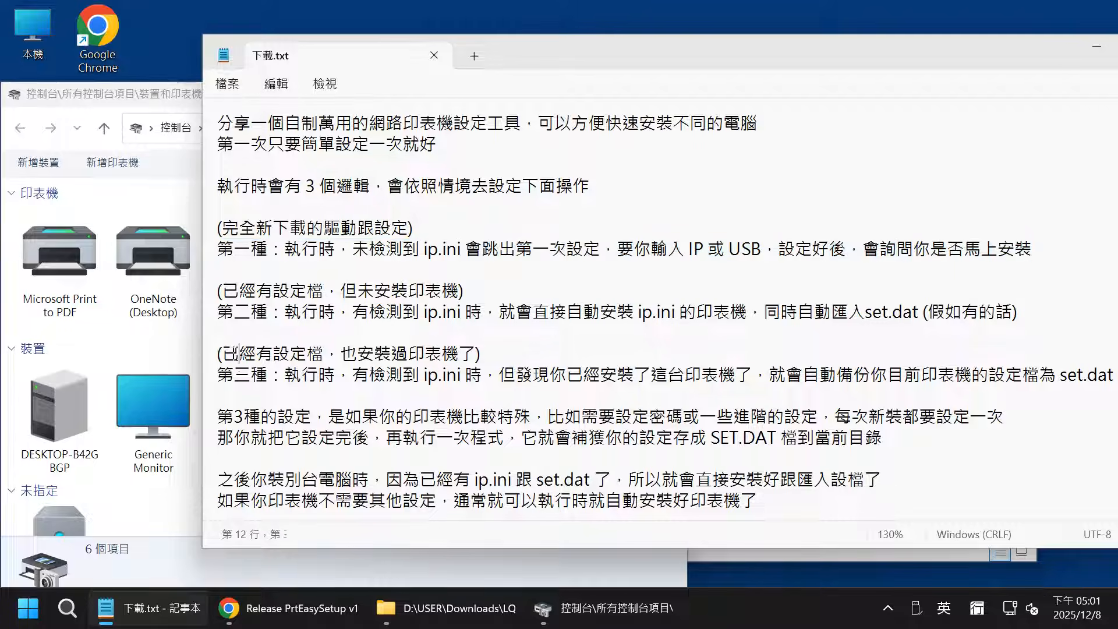
{"action": "left_click_drag", "start_coordinate": [266, 376], "coordinate": [851, 383]}
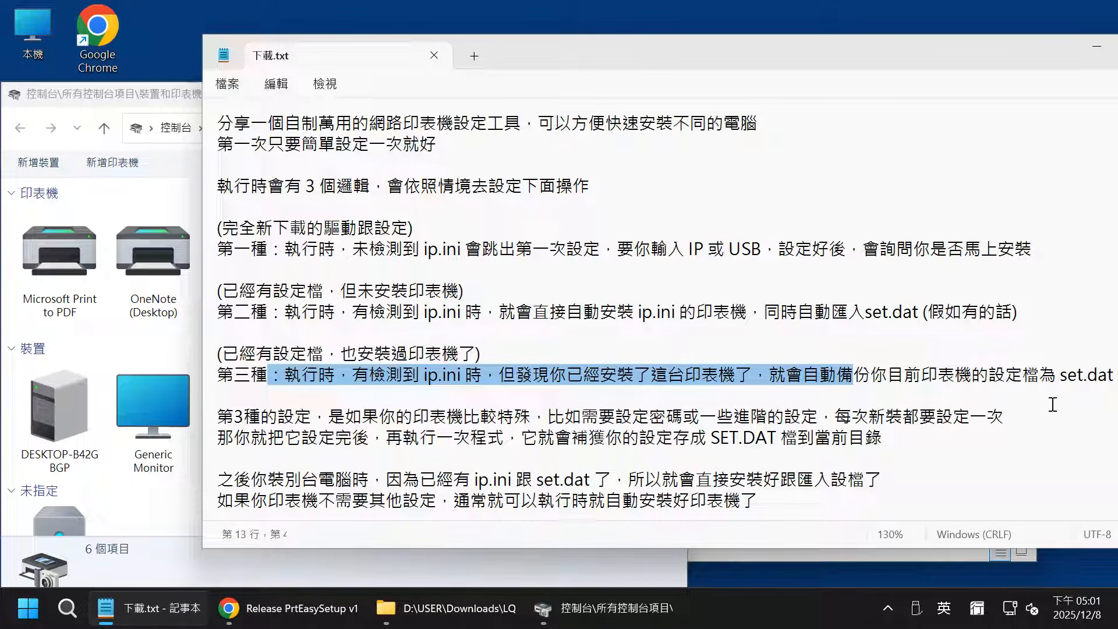
{"action": "left_click_drag", "start_coordinate": [1082, 377], "coordinate": [212, 374]}
Step: Open the printing preferences of the EPSON LQ-690C ESC/P2 from its printer properties
{"action": "left_click", "coordinate": [148, 256]}
{"action": "left_click", "coordinate": [272, 259]}
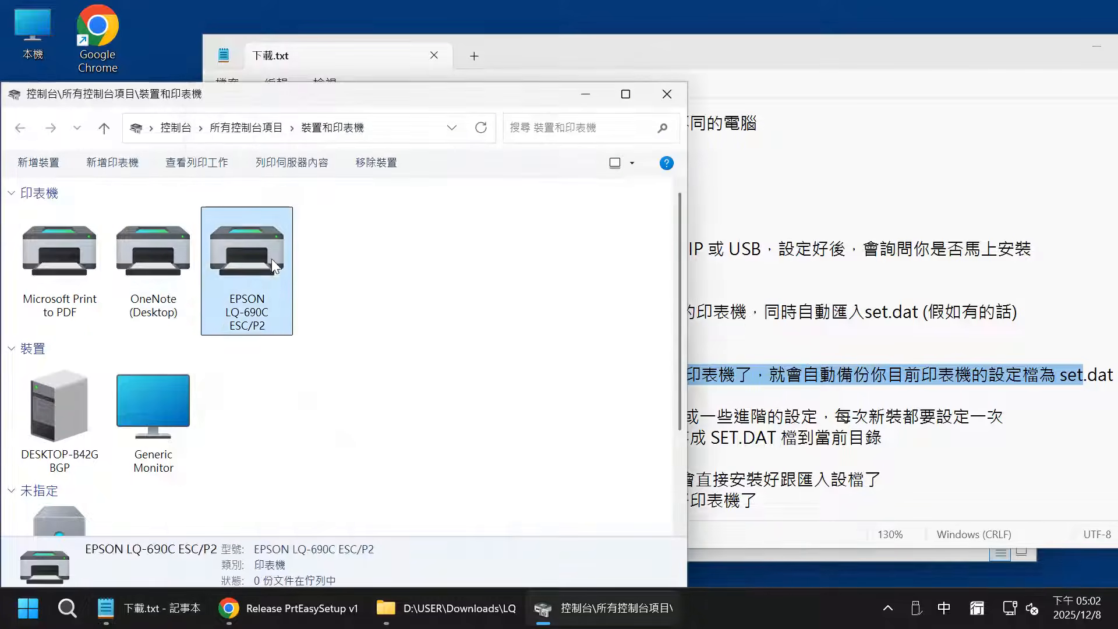
{"action": "double_click", "coordinate": [239, 222]}
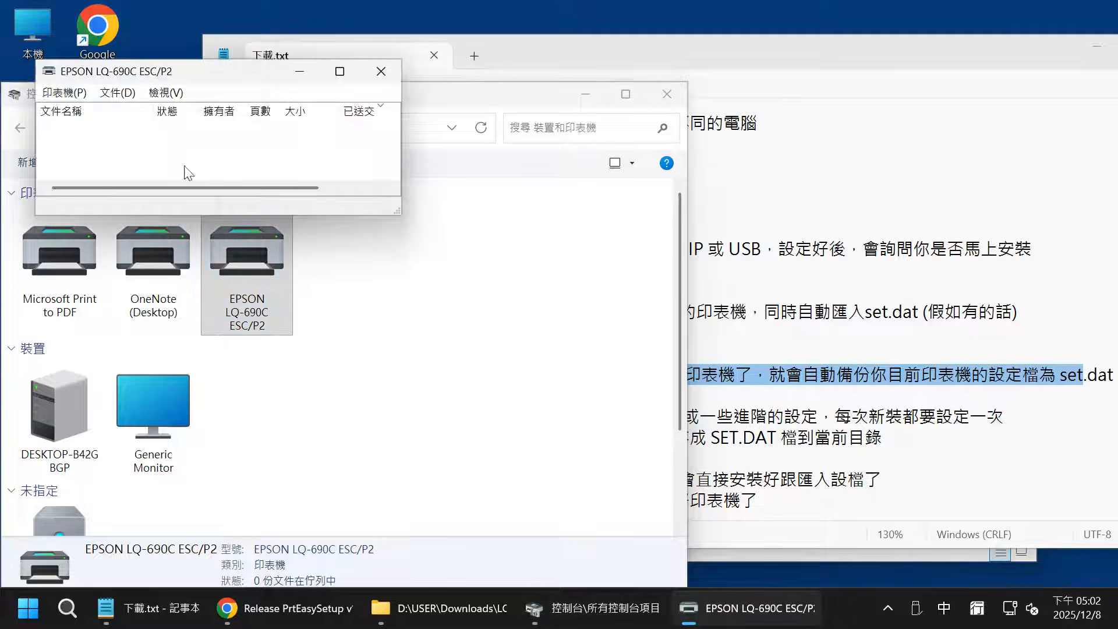
{"action": "left_click", "coordinate": [64, 93]}
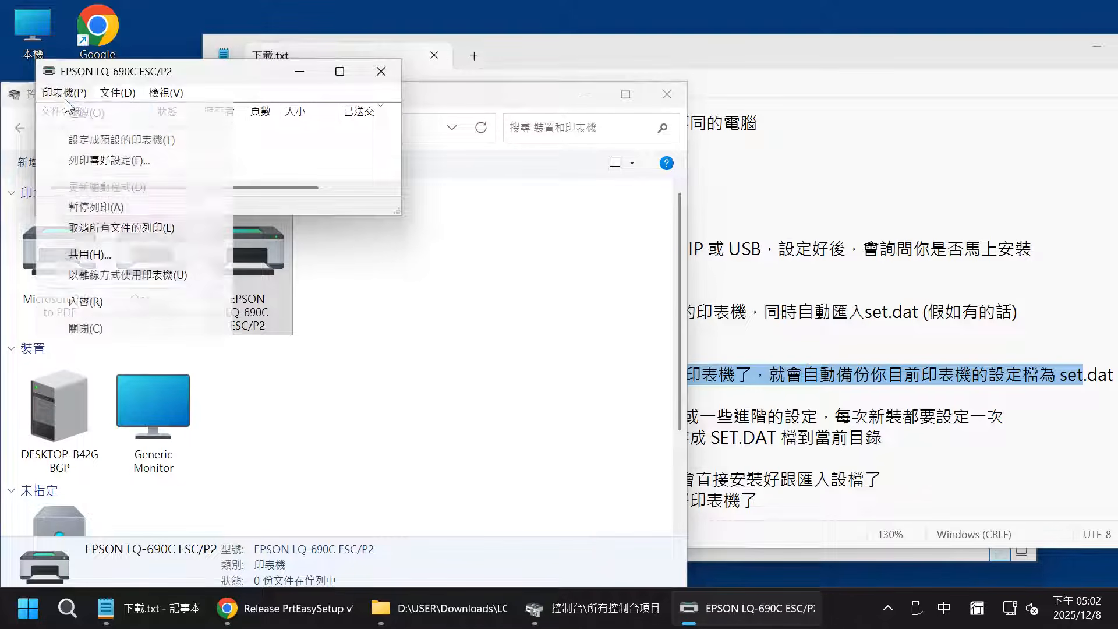
{"action": "left_click", "coordinate": [123, 297]}
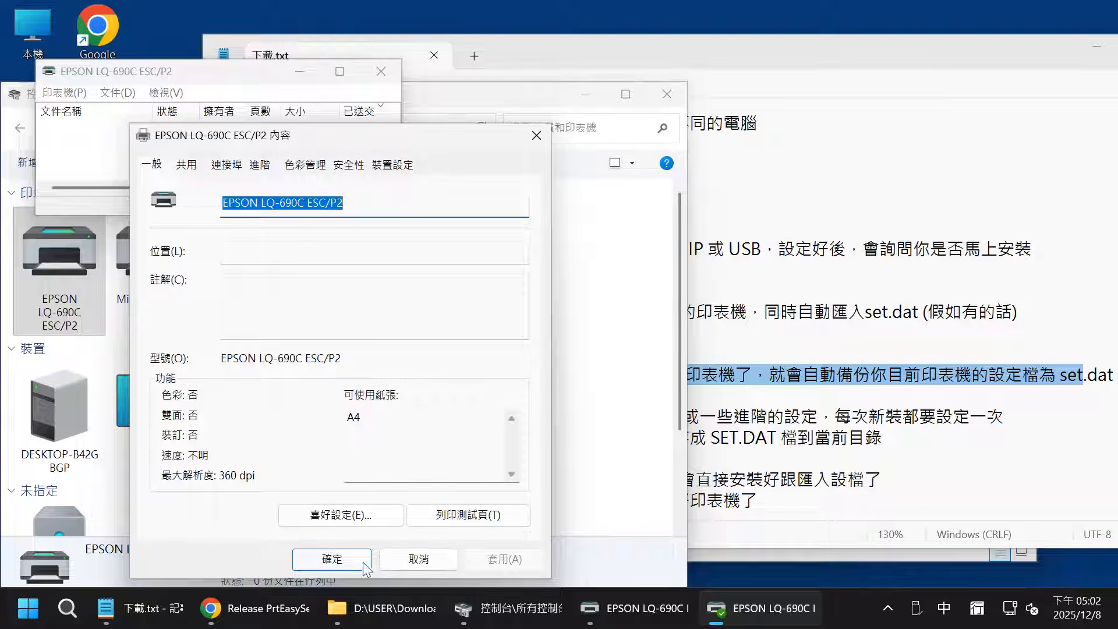
{"action": "left_click", "coordinate": [361, 515]}
Step: Set the print orientation to landscape (橫印), page order to back to front (從後到前), and pages per sheet to 6
{"action": "left_click", "coordinate": [431, 252]}
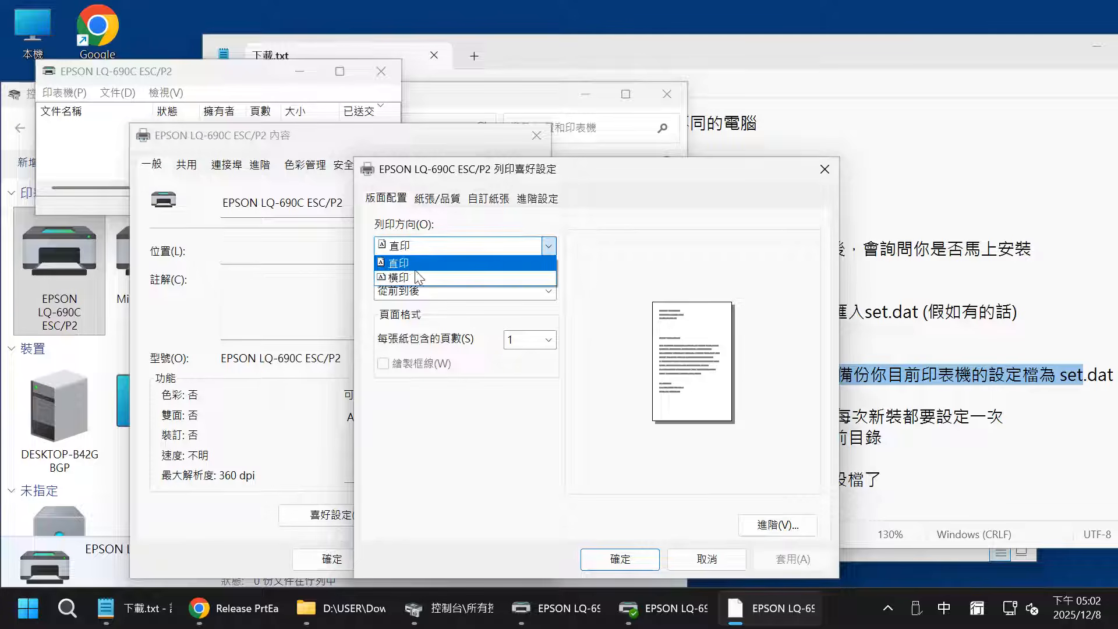
{"action": "left_click", "coordinate": [425, 277]}
{"action": "left_click", "coordinate": [424, 291]}
{"action": "left_click", "coordinate": [420, 324]}
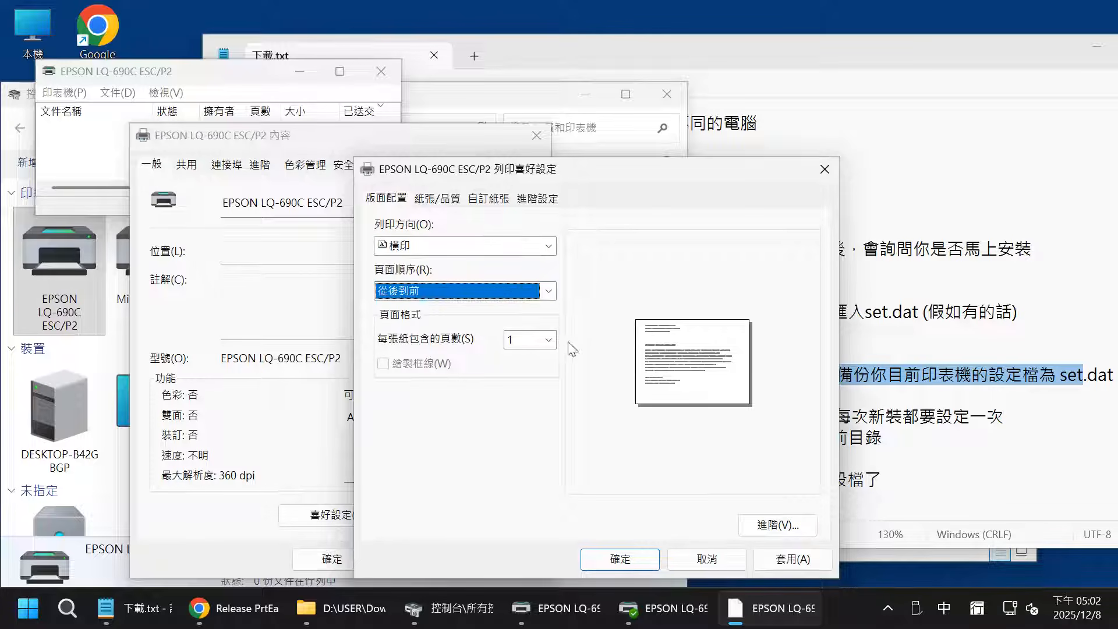
{"action": "left_click", "coordinate": [548, 340]}
{"action": "left_click", "coordinate": [521, 400]}
Step: View the advanced options, save the printing preferences, and close the printer's properties and queue windows
{"action": "left_click", "coordinate": [779, 524]}
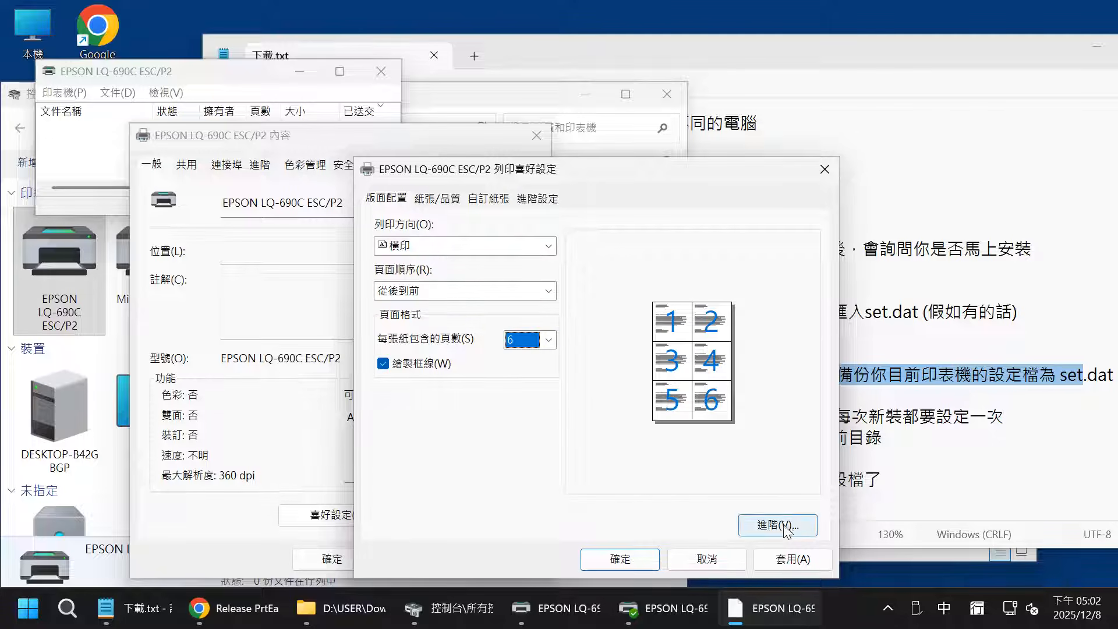
{"action": "left_click", "coordinate": [707, 558]}
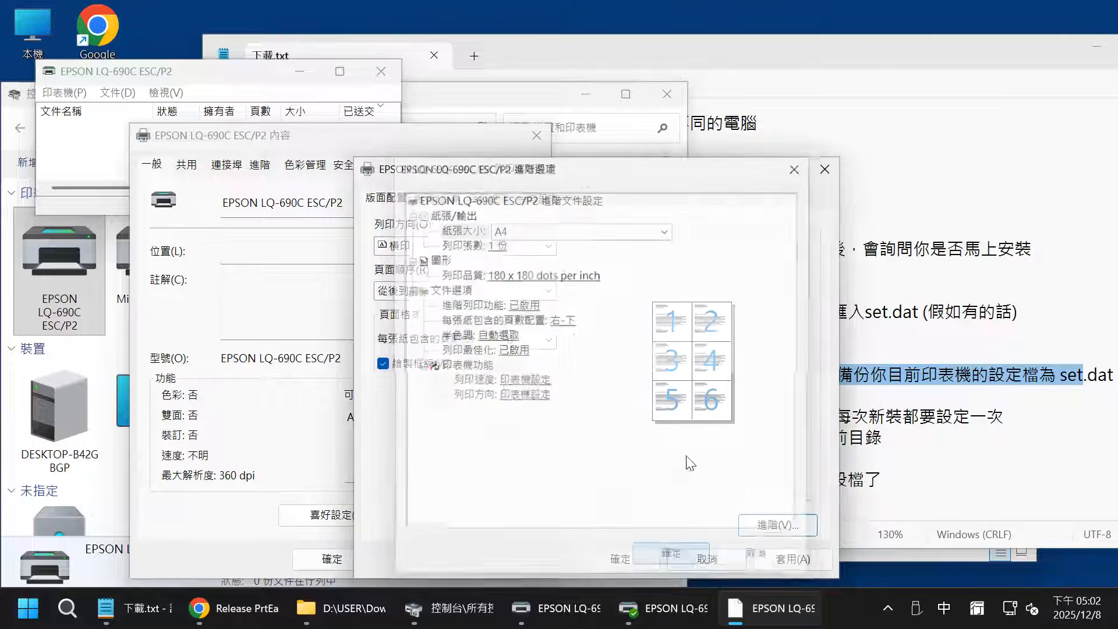
{"action": "left_click", "coordinate": [639, 560]}
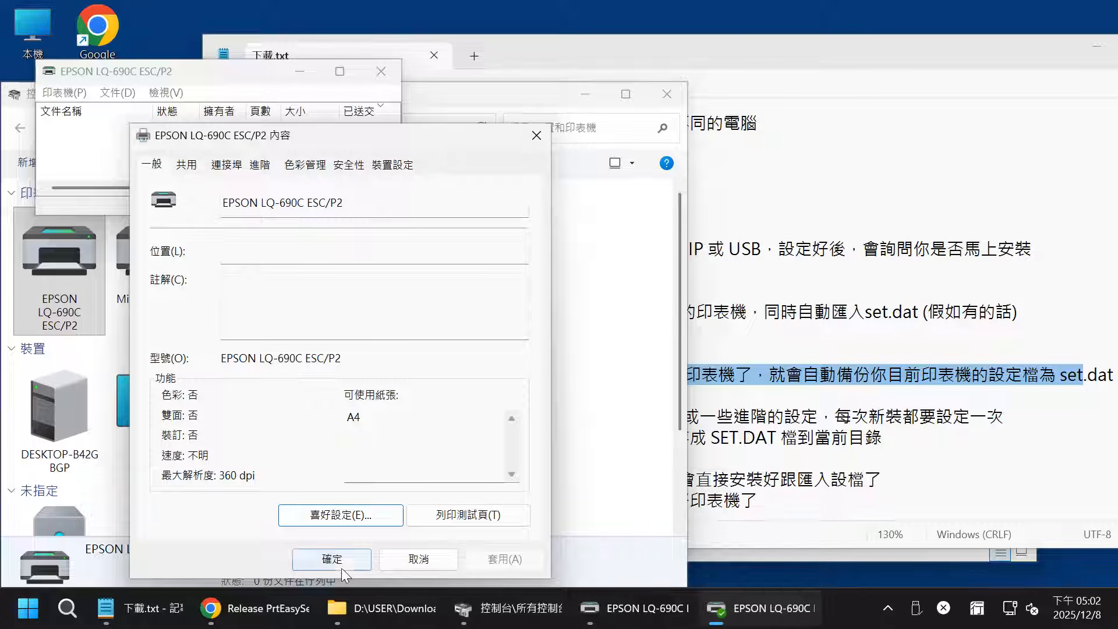
{"action": "left_click", "coordinate": [331, 559]}
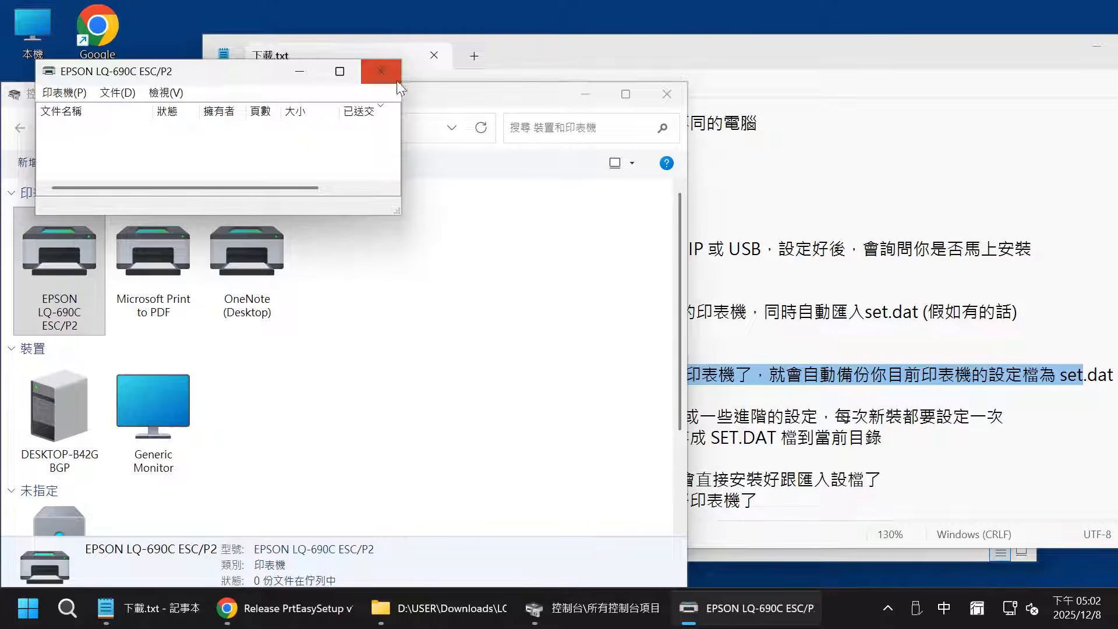
{"action": "left_click", "coordinate": [381, 71]}
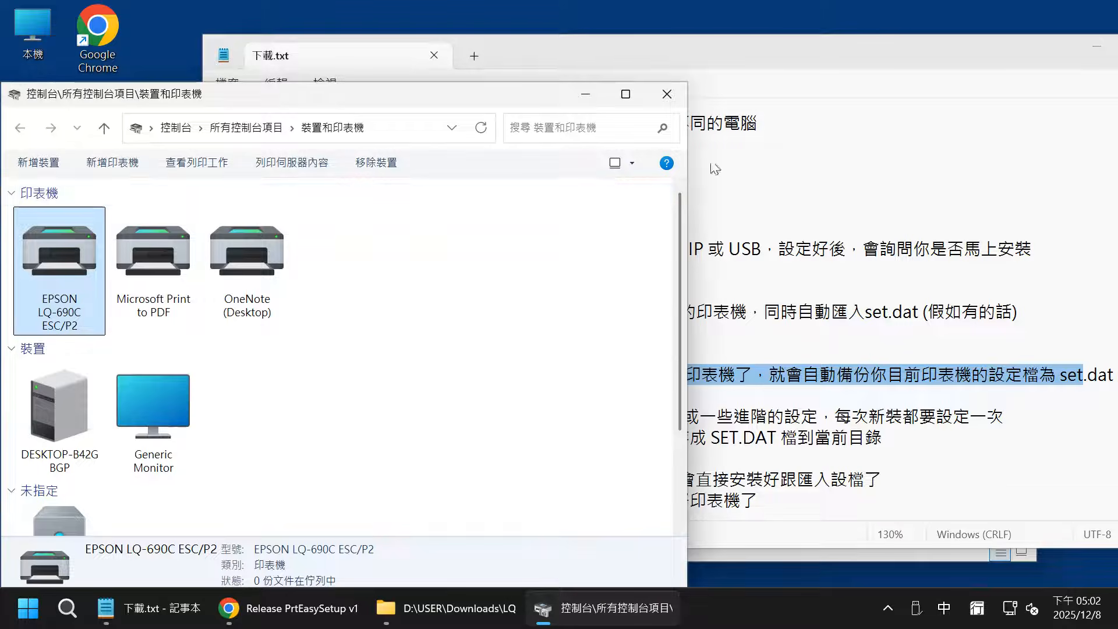
Step: Minimize the notes, run PrtEasySetup251208.exe again, and back up the current printer settings to set.dat
{"action": "left_click", "coordinate": [1102, 44]}
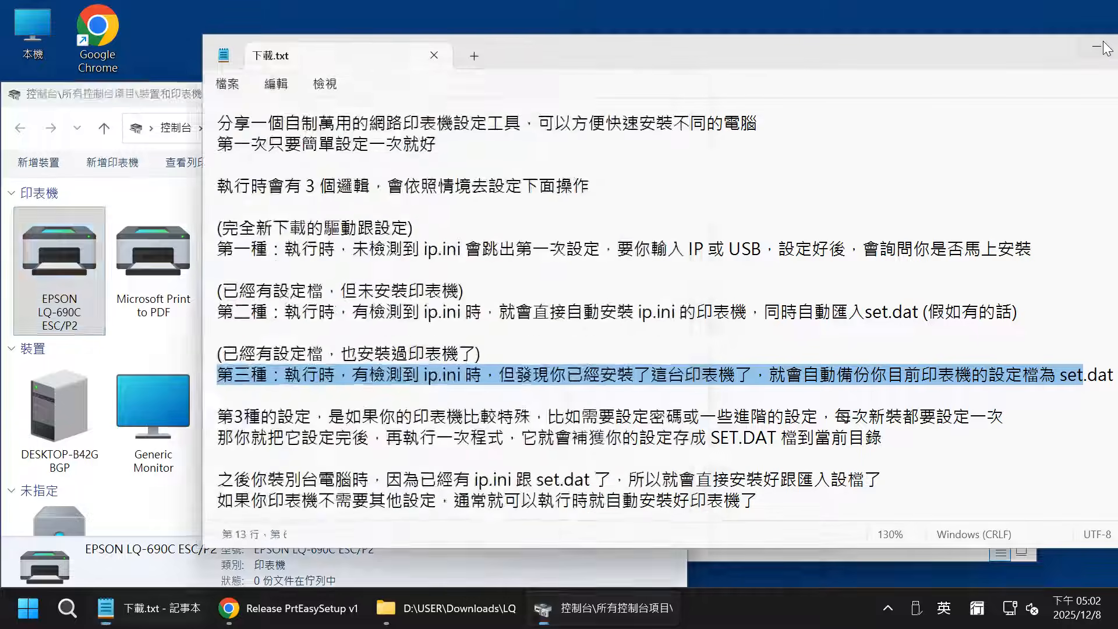
{"action": "left_click", "coordinate": [916, 245]}
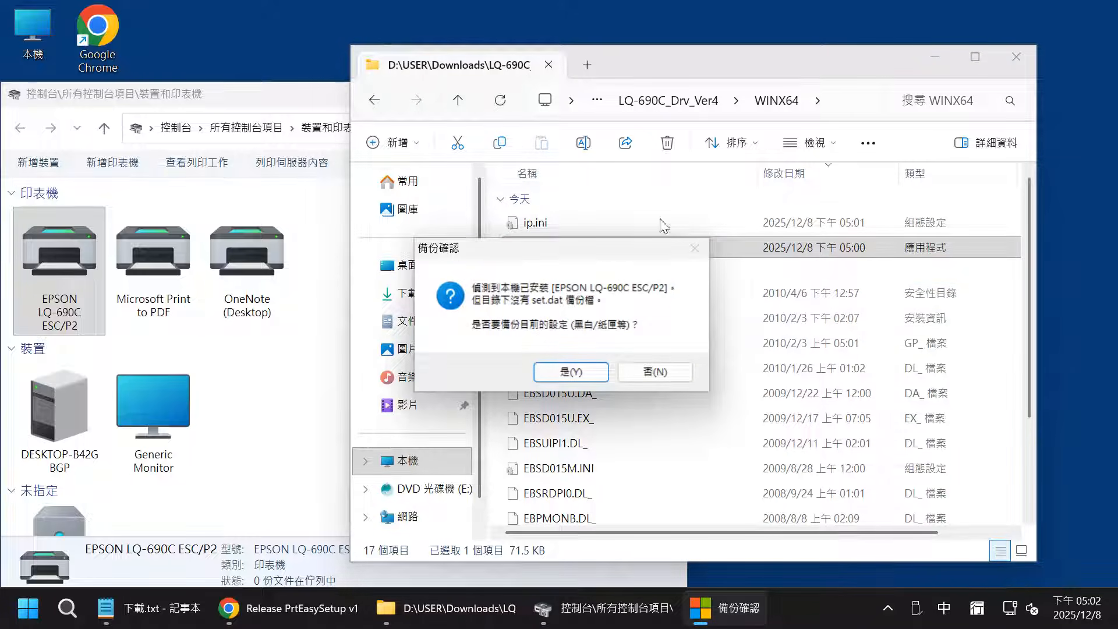
{"action": "left_click", "coordinate": [574, 371]}
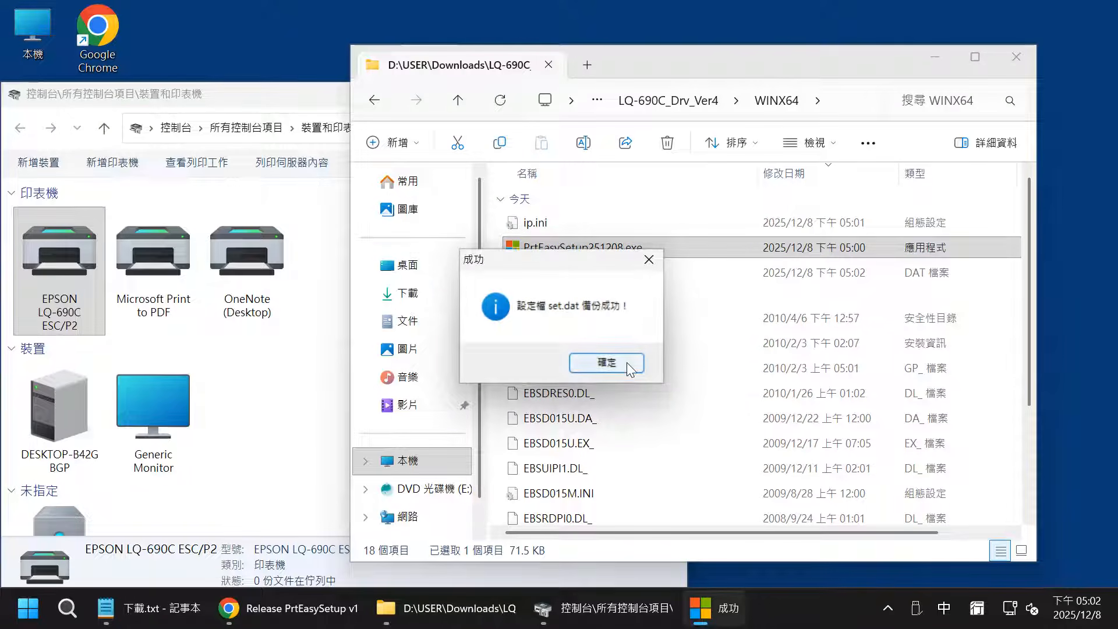
{"action": "left_click", "coordinate": [626, 363]}
{"action": "left_click", "coordinate": [564, 262]}
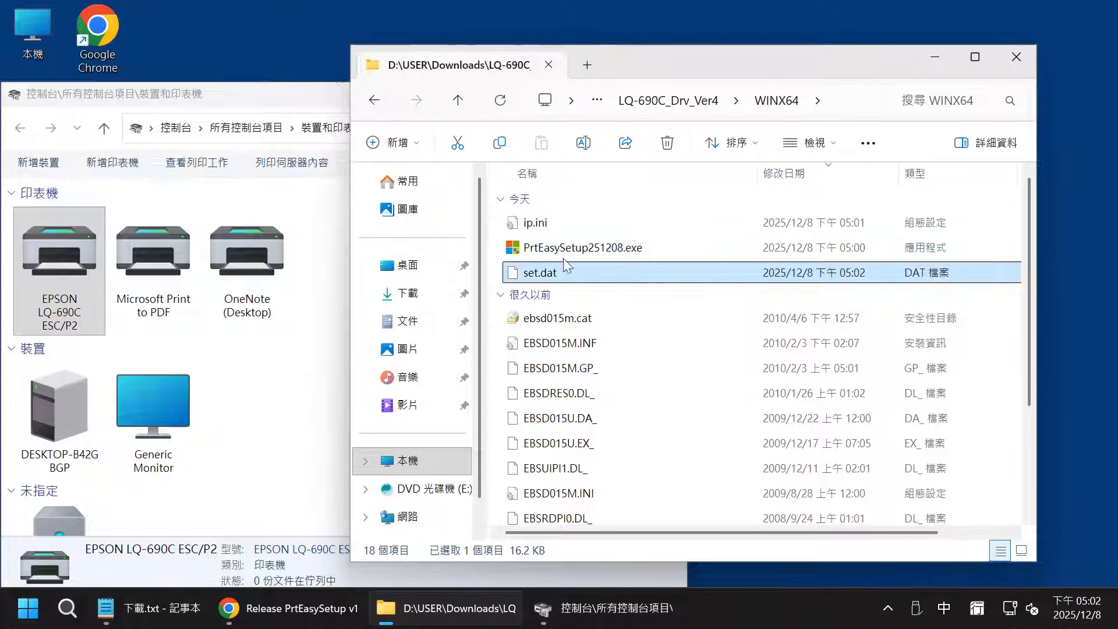
Step: Remove the EPSON LQ-690C ESC/P2 device from Devices and Printers
{"action": "right_click", "coordinate": [62, 232]}
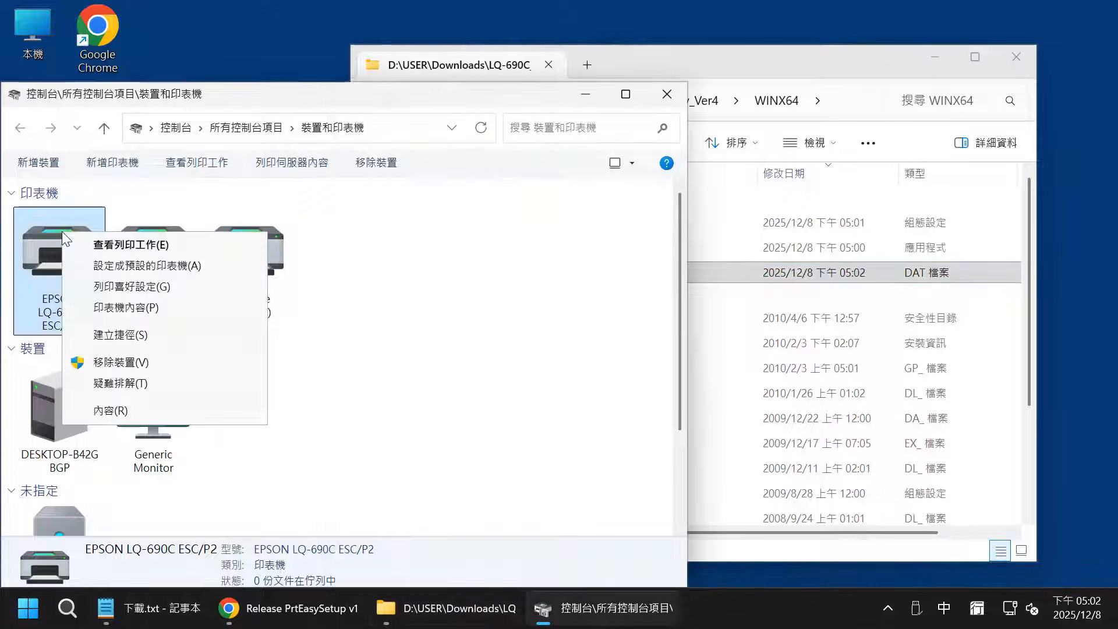
{"action": "left_click", "coordinate": [128, 362]}
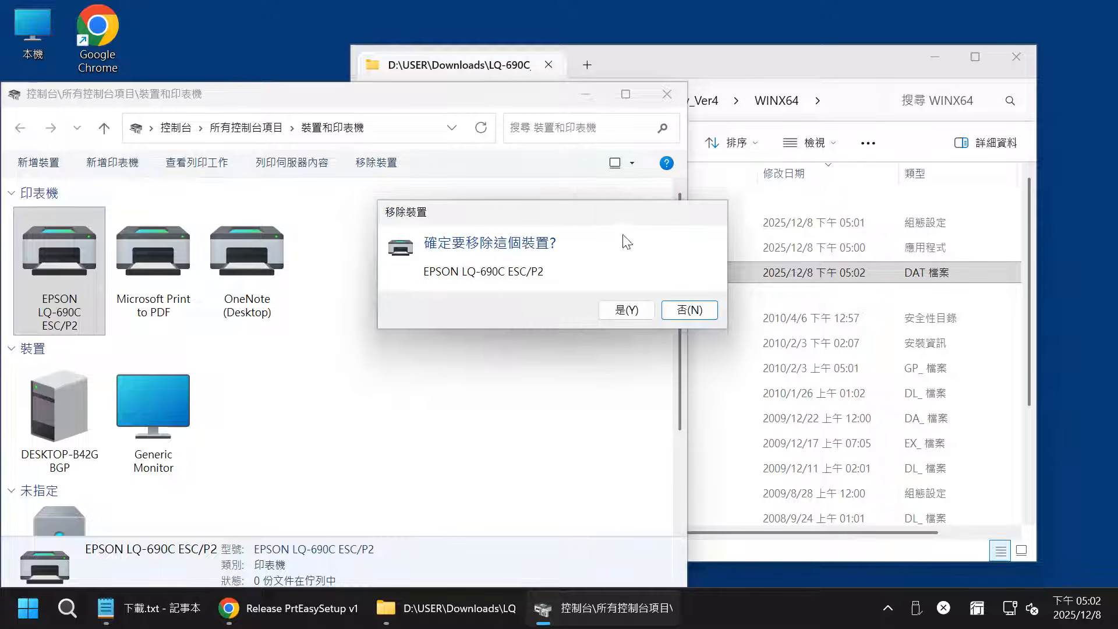
{"action": "left_click", "coordinate": [606, 315]}
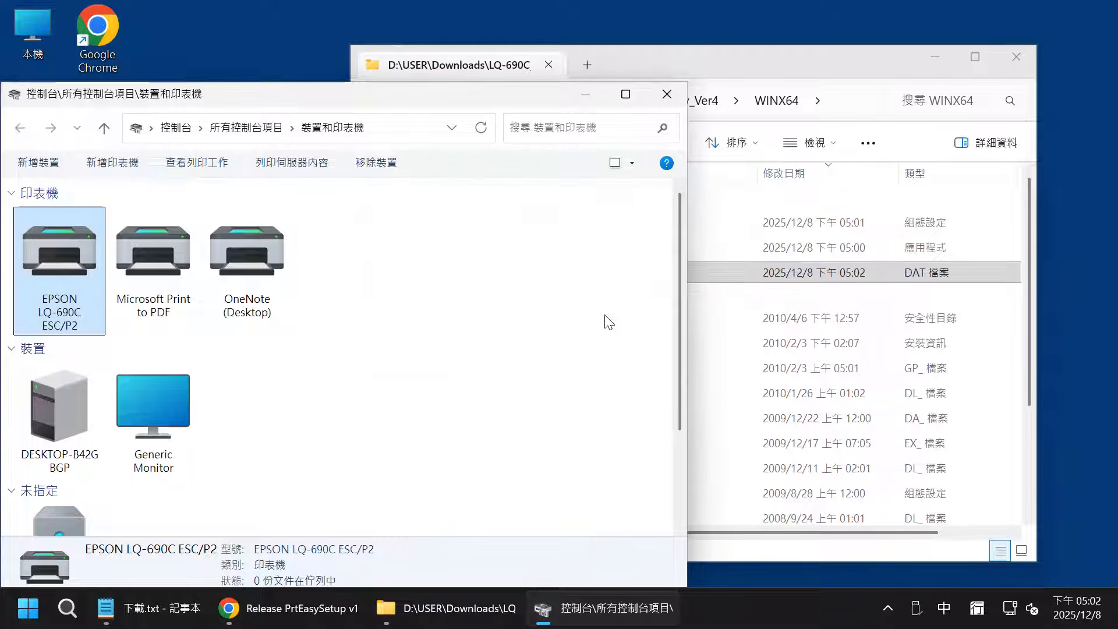
Step: Run PrtEasySetup251208.exe from the WINX64 folder to reinstall the printer using ip.ini and set.dat
{"action": "left_click", "coordinate": [711, 66]}
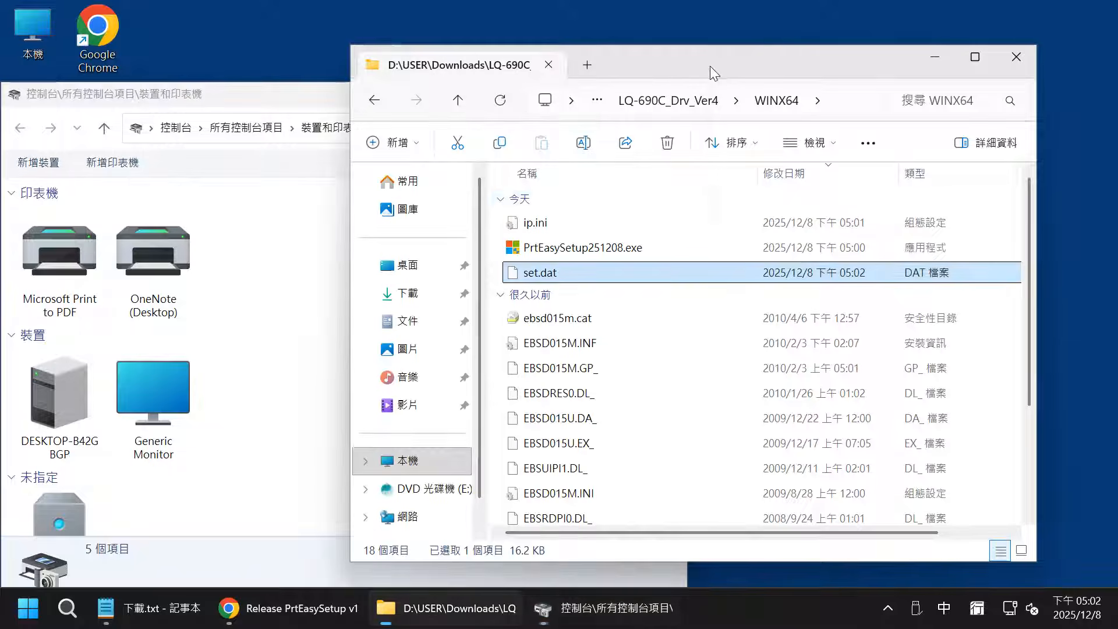
{"action": "left_click", "coordinate": [554, 255]}
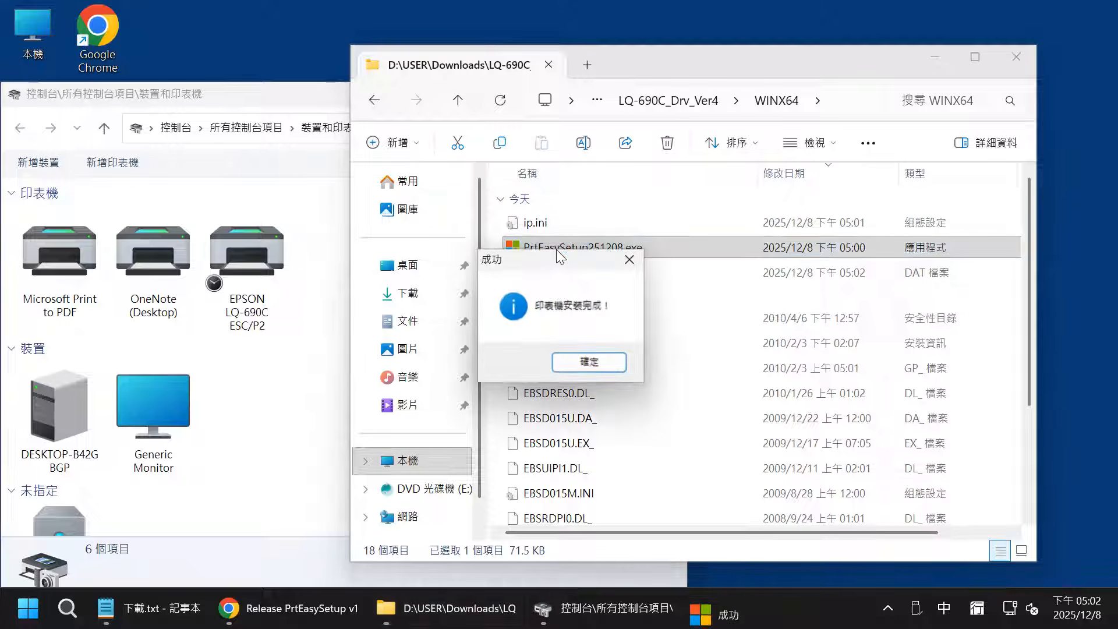
Step: Dismiss the installation message and open the reinstalled EPSON LQ-690C's printing preferences to check the restored layout settings
{"action": "left_click", "coordinate": [589, 362]}
{"action": "left_click", "coordinate": [246, 257]}
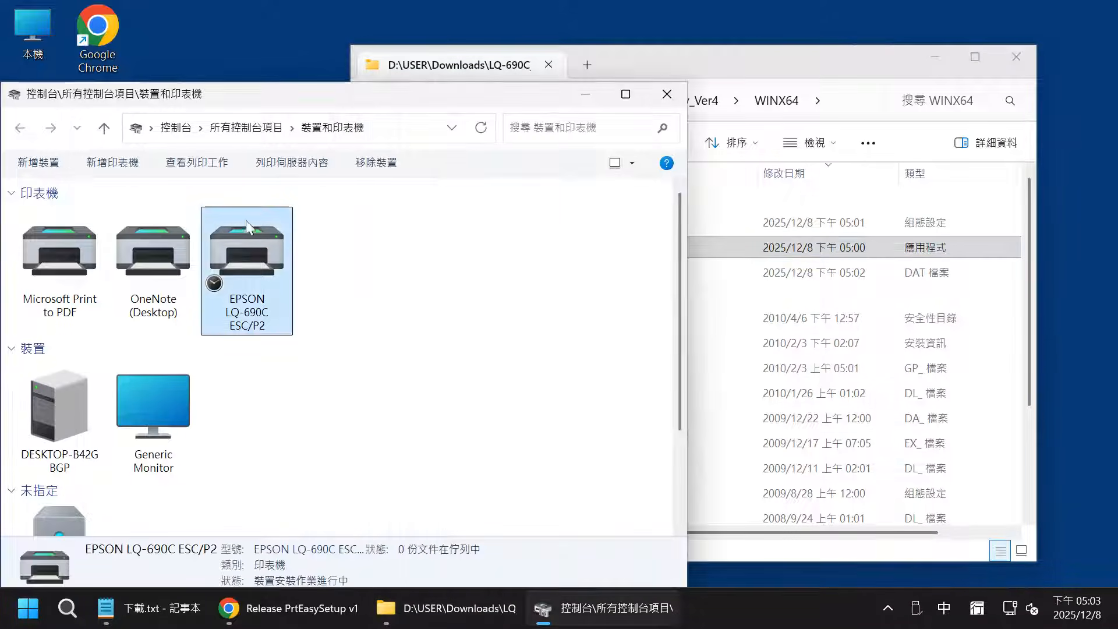
{"action": "double_click", "coordinate": [253, 250]}
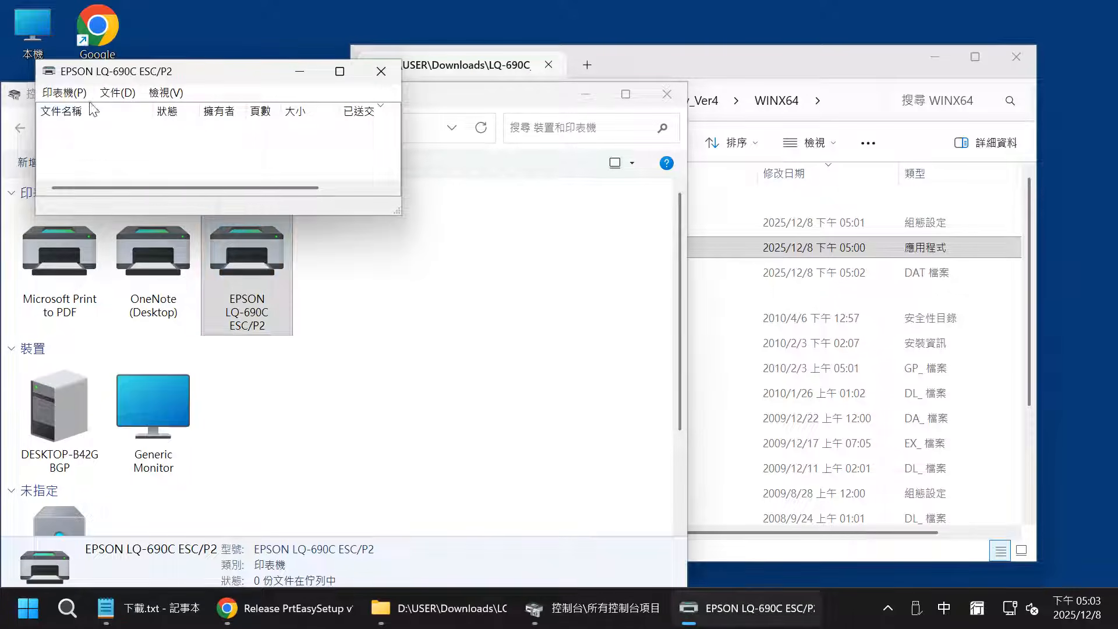
{"action": "left_click", "coordinate": [64, 93]}
{"action": "left_click", "coordinate": [181, 323]}
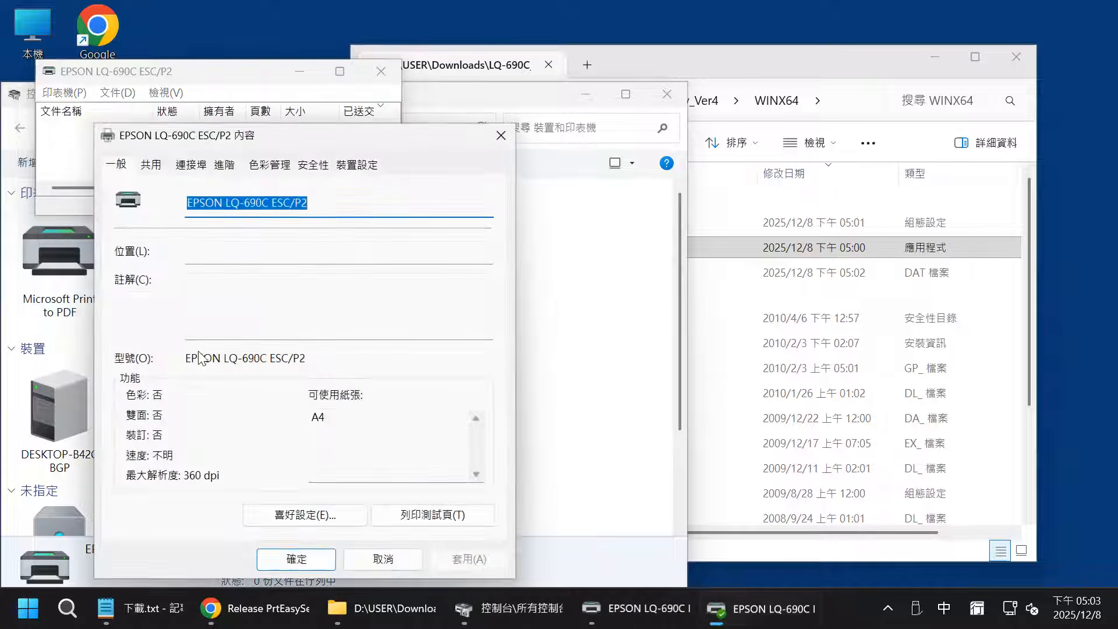
{"action": "left_click", "coordinate": [280, 513]}
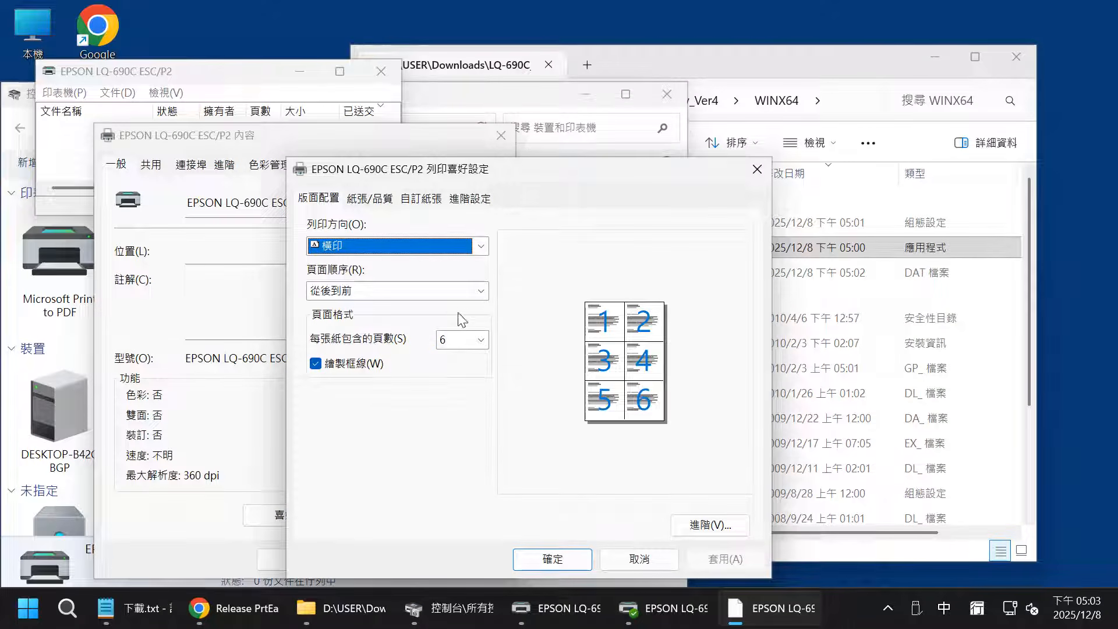
Step: Close the printer's preferences, properties and queue windows, and clear the Devices and Printers and WINX64 windows from the desktop
{"action": "left_click", "coordinate": [553, 559]}
{"action": "left_click", "coordinate": [317, 558]}
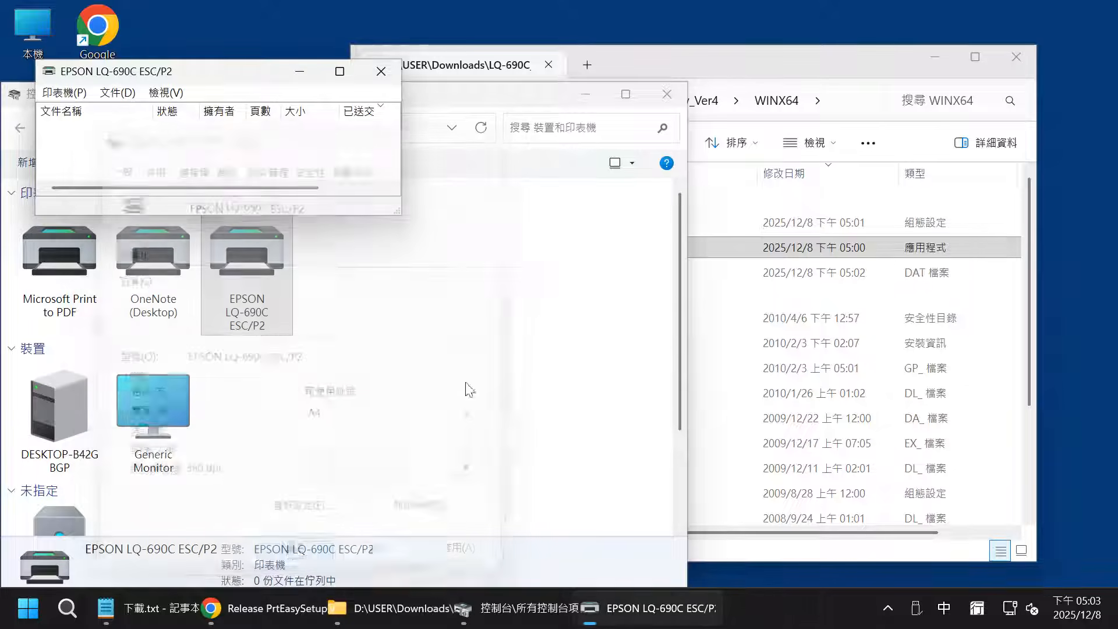
{"action": "left_click", "coordinate": [381, 71]}
{"action": "left_click", "coordinate": [586, 94]}
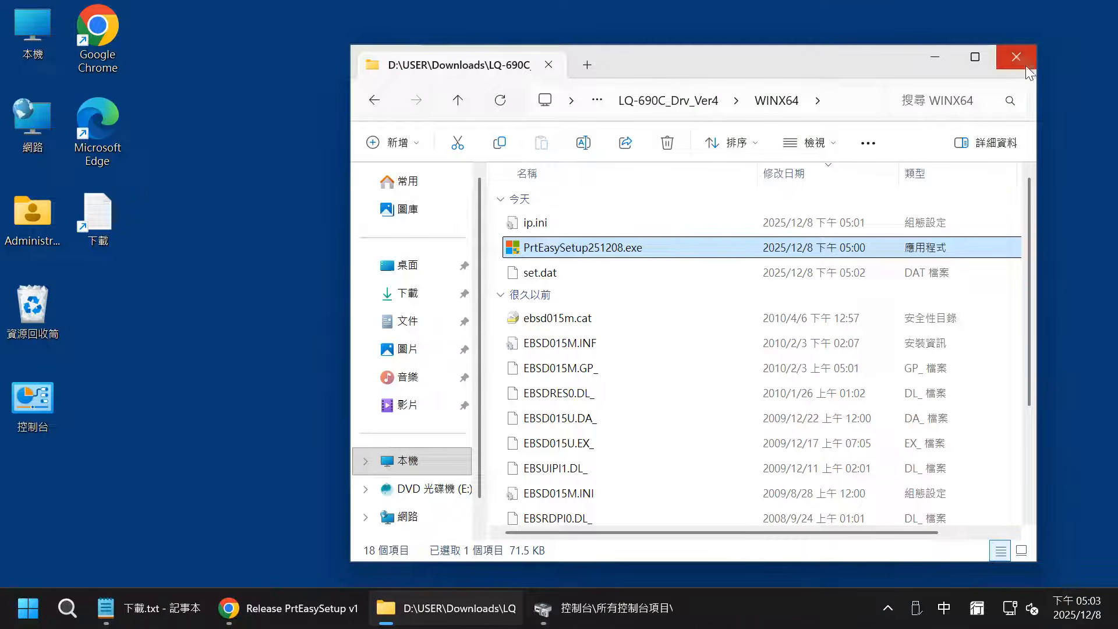
{"action": "left_click", "coordinate": [1018, 58]}
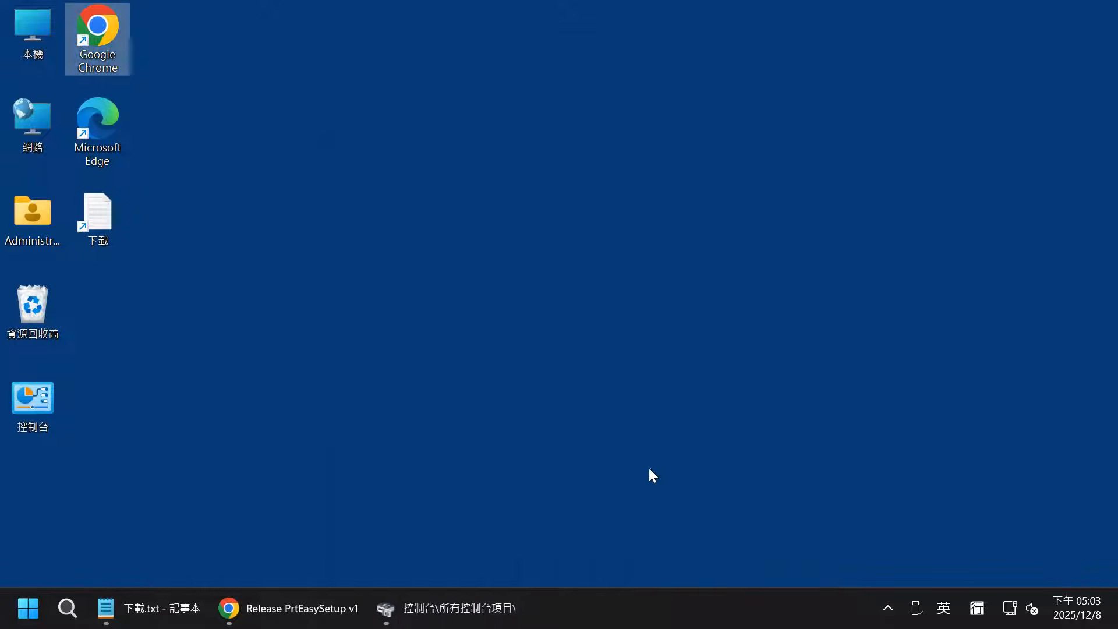
Step: Open the 下載.txt notes and copy the test printer model M5520CDN from the last line
{"action": "left_click", "coordinate": [111, 611]}
{"action": "scroll", "coordinate": [489, 370], "scroll_direction": "down", "scroll_amount": 3}
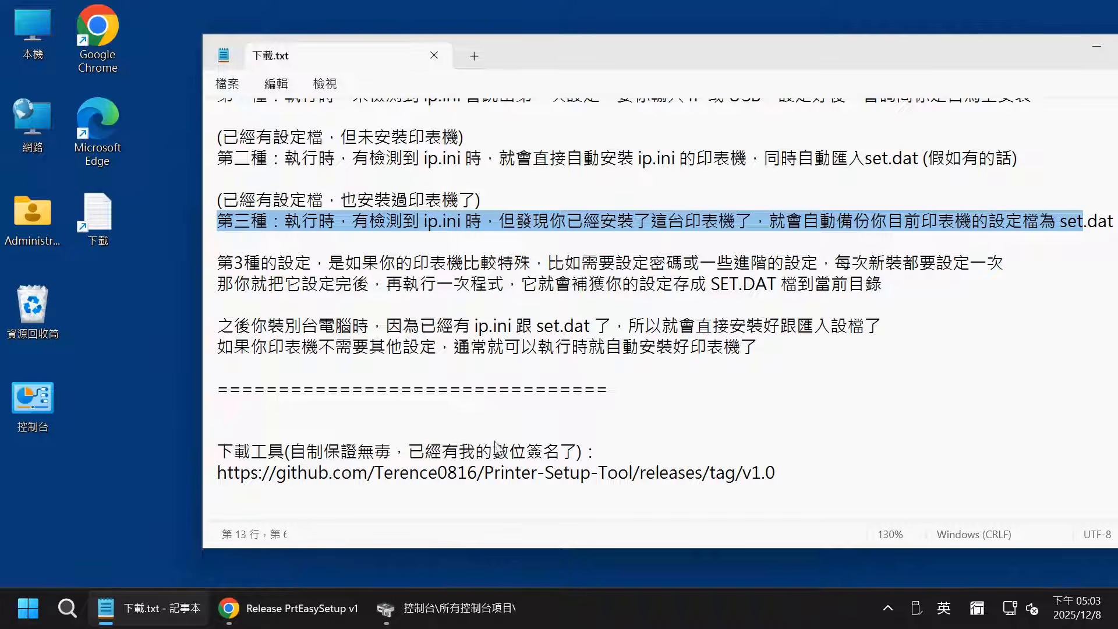
{"action": "scroll", "coordinate": [495, 444], "scroll_direction": "down", "scroll_amount": 1}
{"action": "left_click_drag", "start_coordinate": [419, 499], "coordinate": [224, 484]}
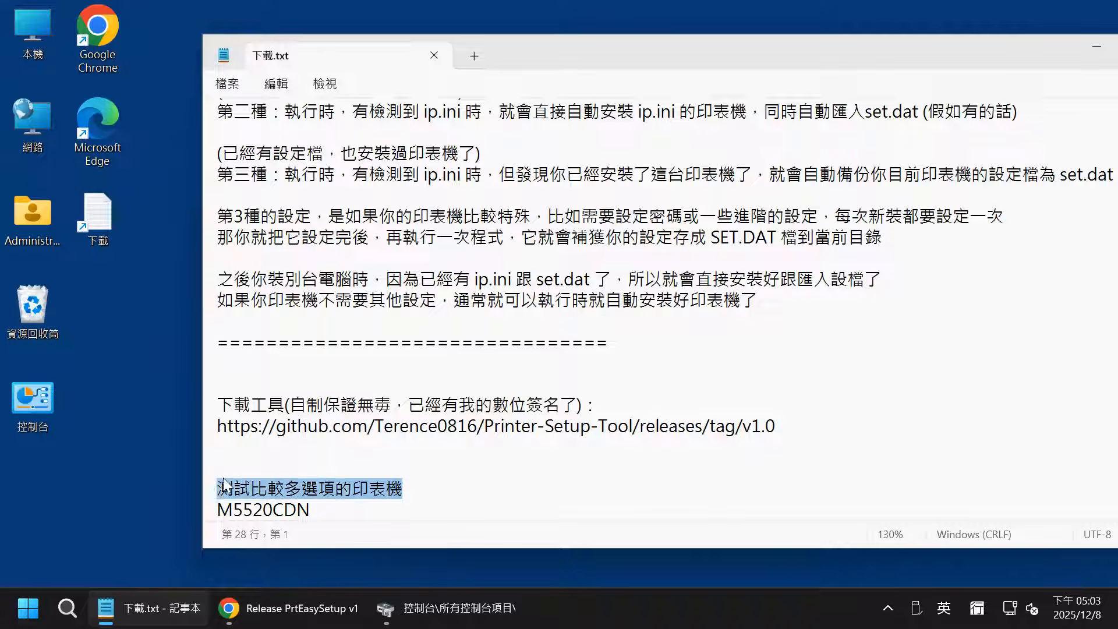
{"action": "double_click", "coordinate": [267, 512]}
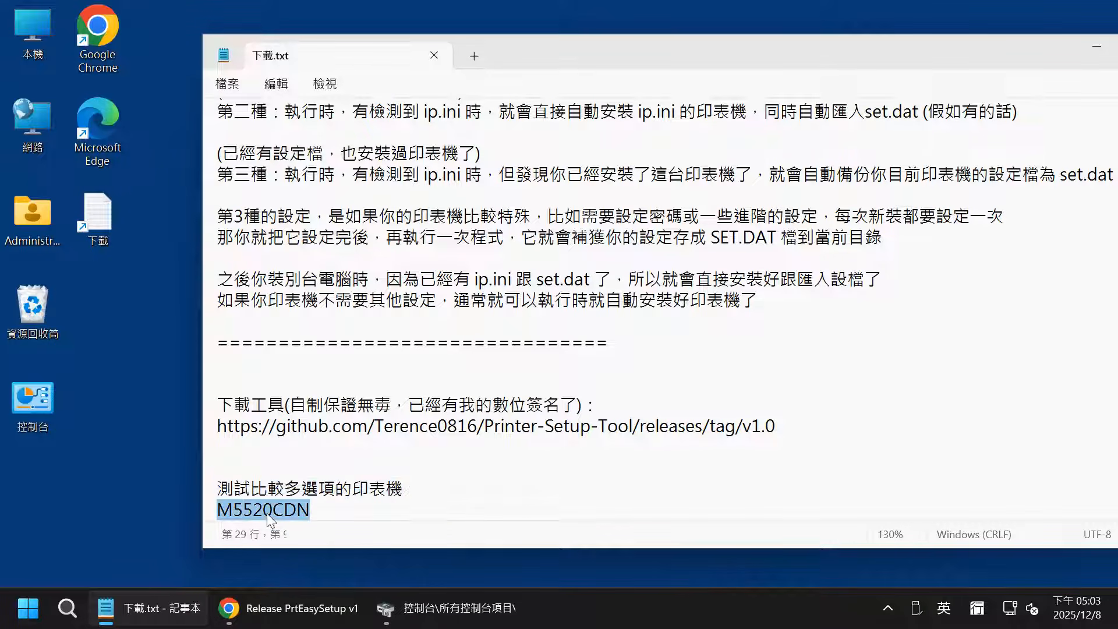
{"action": "right_click", "coordinate": [266, 515]}
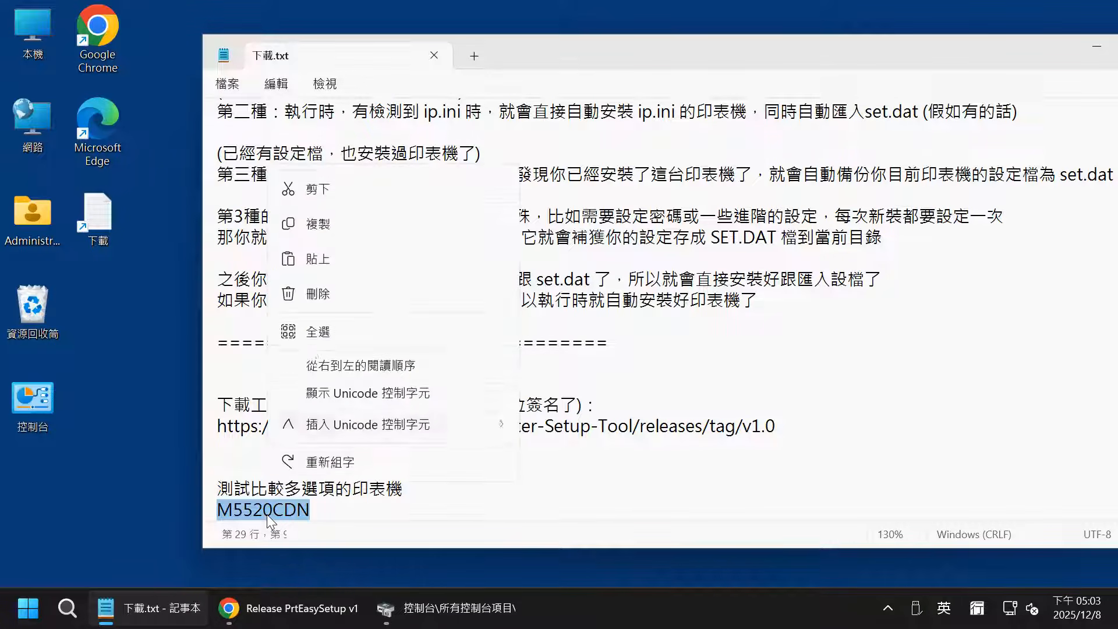
{"action": "left_click", "coordinate": [299, 254]}
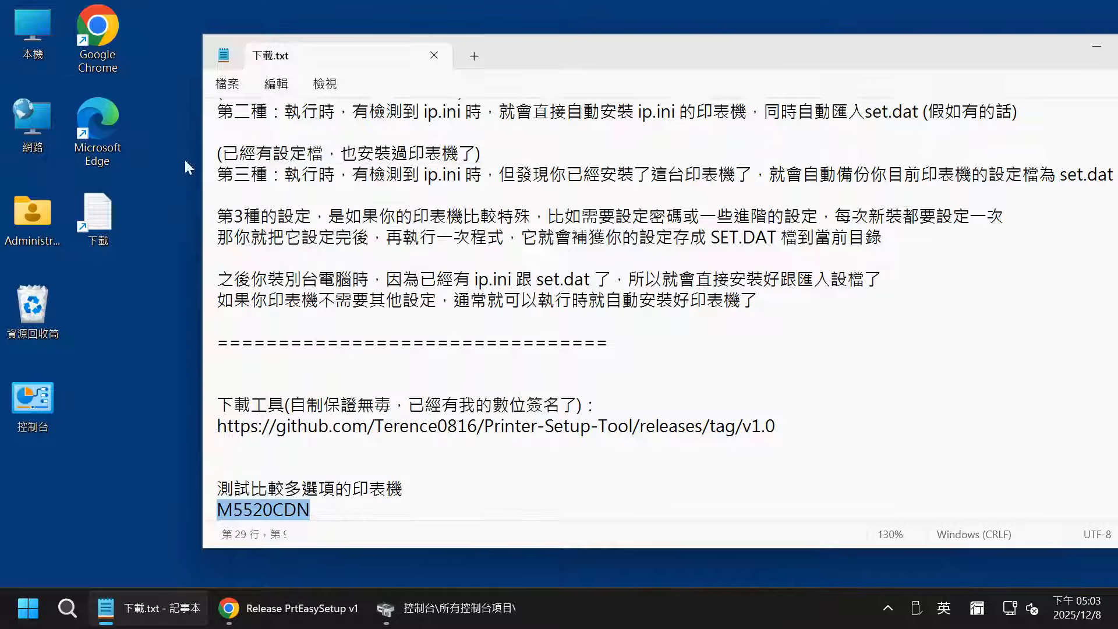
Step: Search the web for M5520CDN in Google Chrome, open the Kyocera Taiwan site, and accept its cookies
{"action": "double_click", "coordinate": [116, 36]}
{"action": "key", "text": "ctrl+v"}
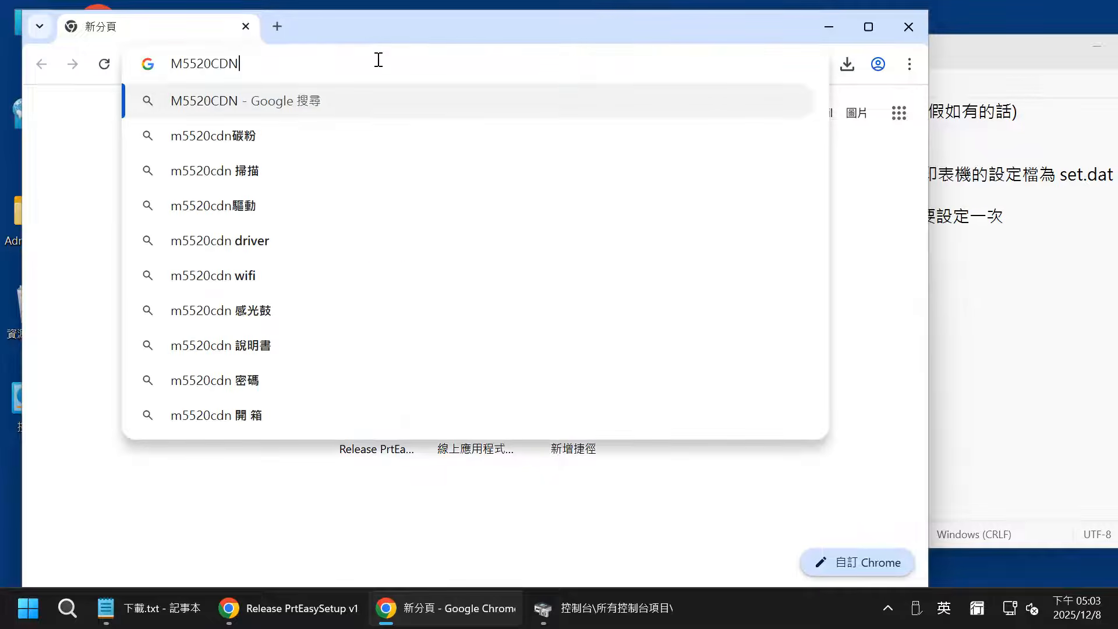
{"action": "key", "text": "Return"}
{"action": "left_click", "coordinate": [351, 333]}
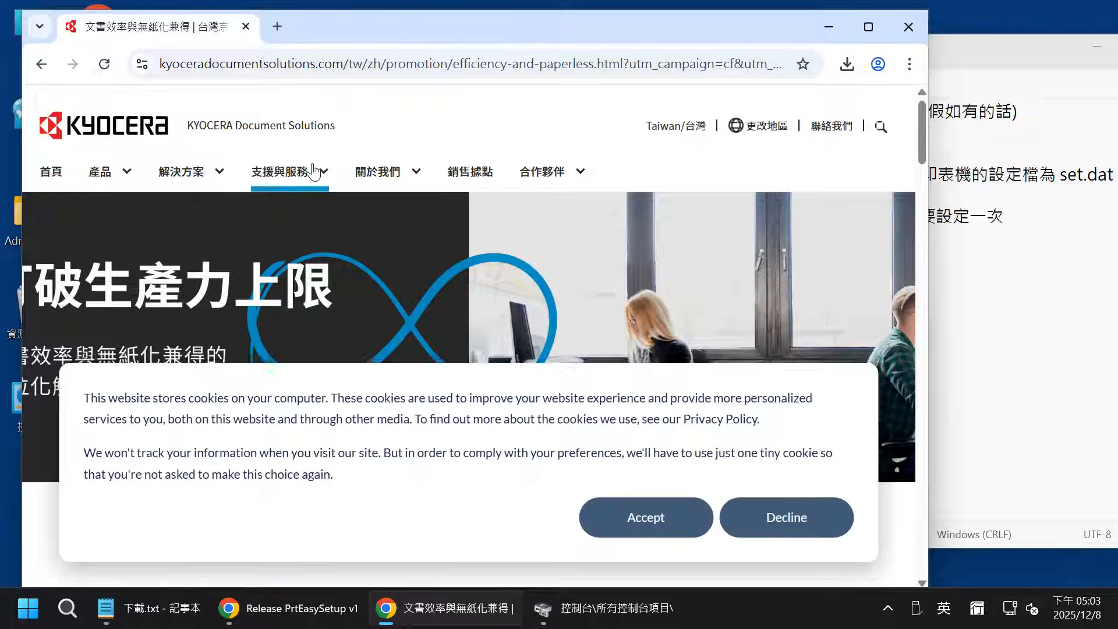
{"action": "left_click", "coordinate": [314, 172]}
{"action": "left_click", "coordinate": [655, 518]}
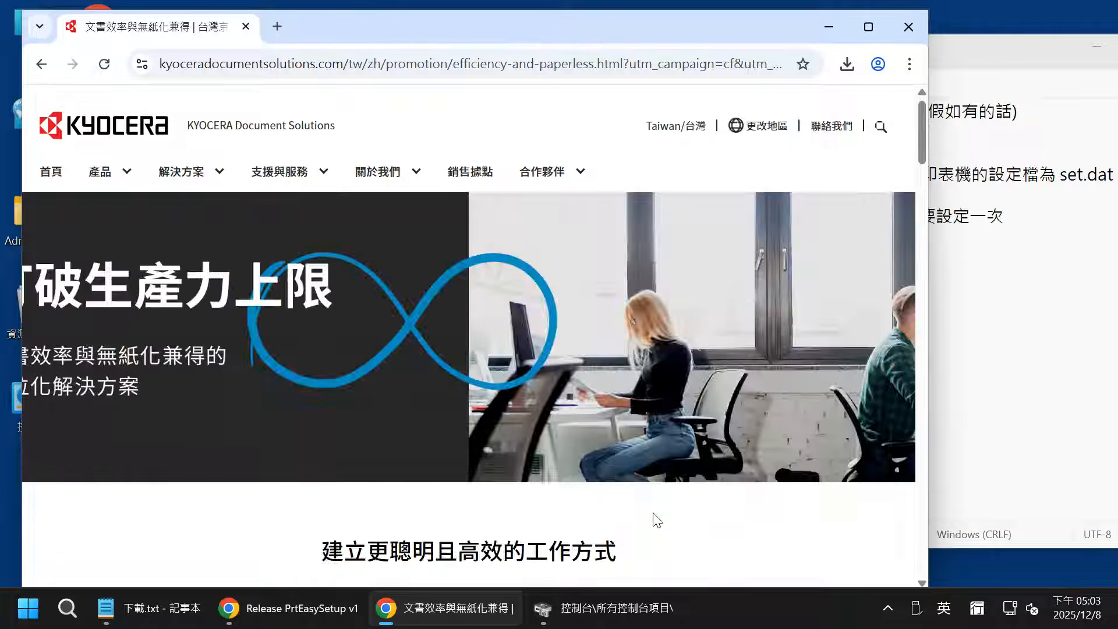
Step: Open Kyocera's Taiwan Download Center from the site's support and services (支援與服務) section
{"action": "left_click", "coordinate": [297, 175]}
{"action": "scroll", "coordinate": [217, 255], "scroll_direction": "down", "scroll_amount": 3}
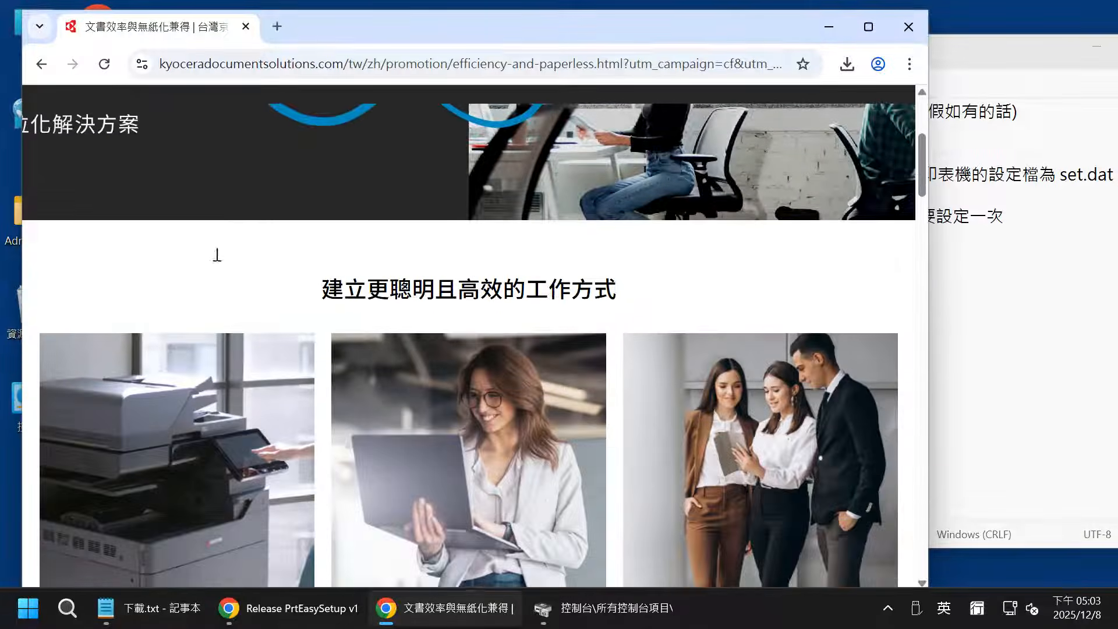
{"action": "scroll", "coordinate": [76, 250], "scroll_direction": "up", "scroll_amount": 2}
{"action": "left_click", "coordinate": [88, 199]}
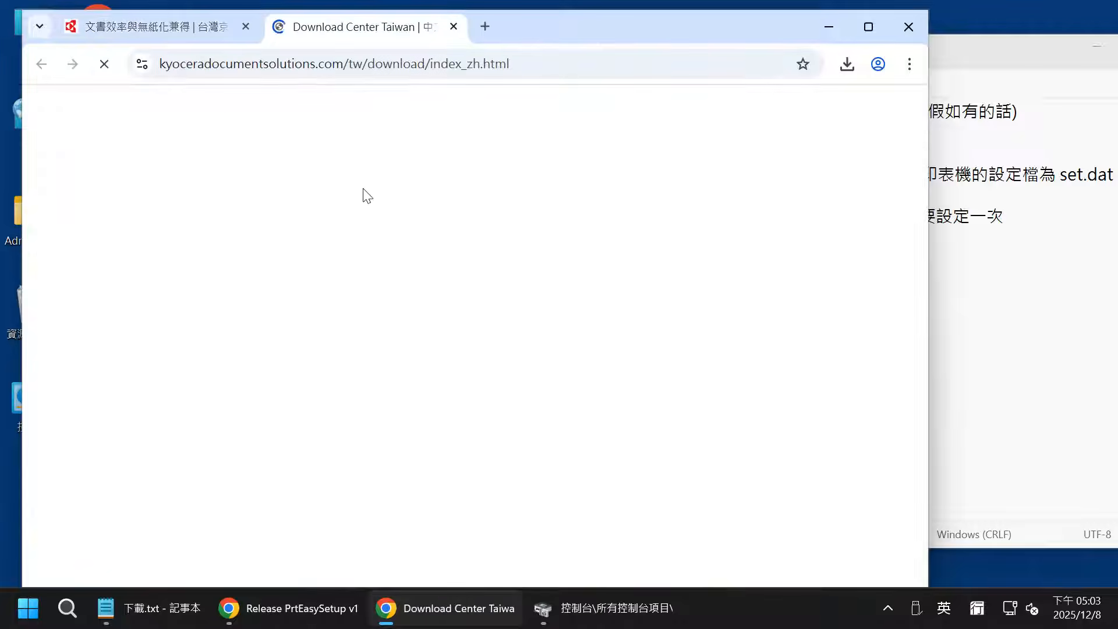
Step: Look up M5520CDN, choose ECOSYS M5520cdn, and filter the downloads to drivers (驅動程式) for Windows 11
{"action": "left_click", "coordinate": [109, 402]}
{"action": "key", "text": "ctrl+v"}
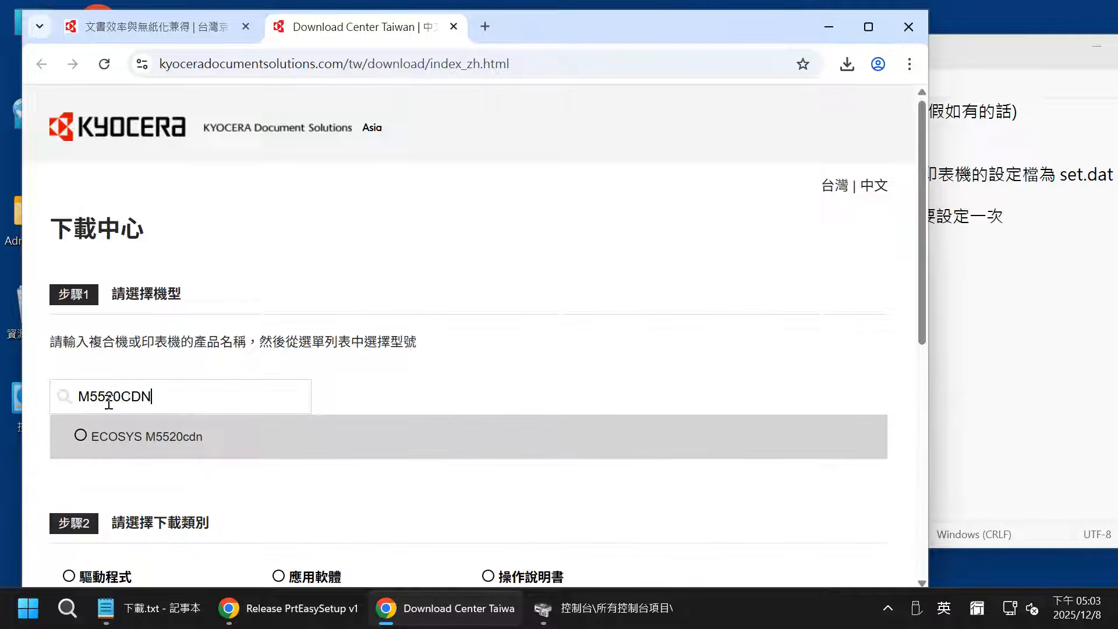
{"action": "left_click", "coordinate": [85, 437]}
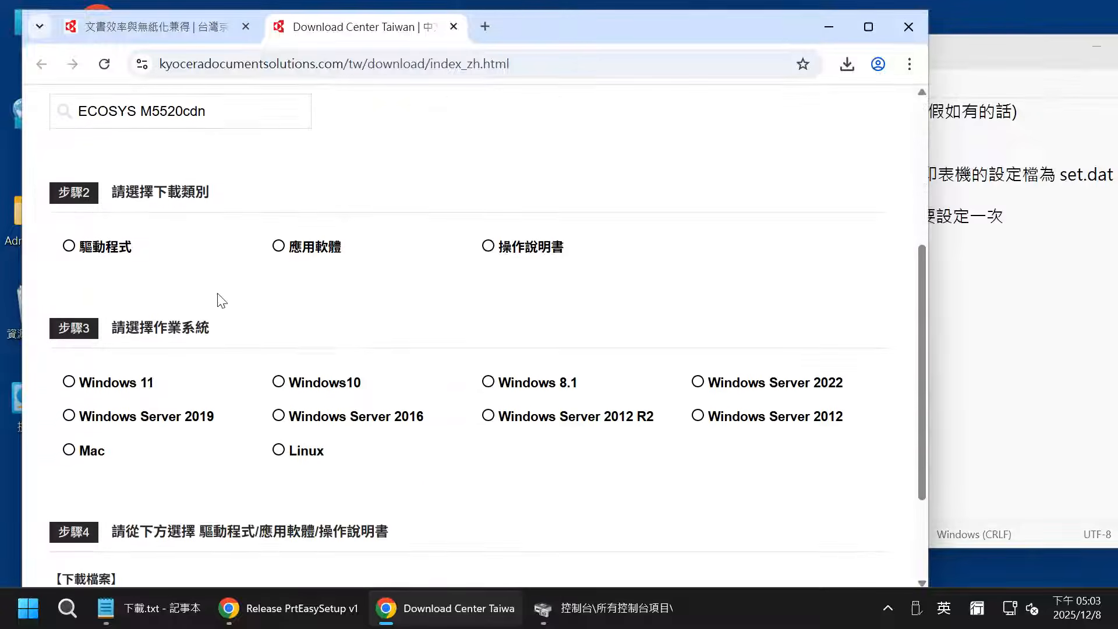
{"action": "left_click", "coordinate": [69, 246]}
{"action": "left_click", "coordinate": [77, 382]}
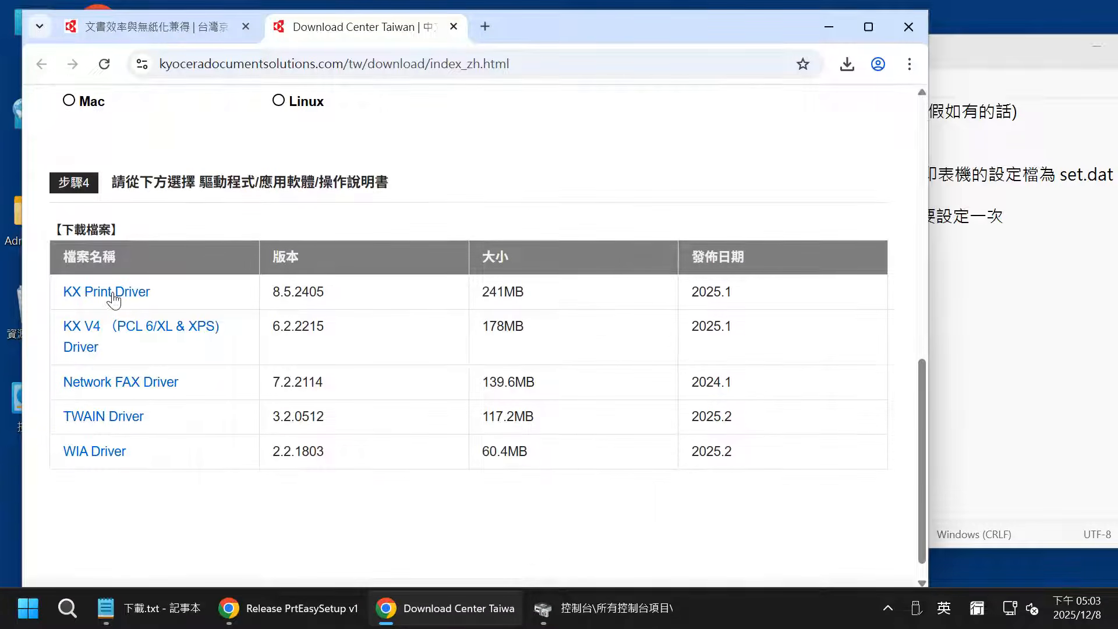
Step: Download KX Print Driver 8.5.2405 by agreeing to the licence terms, then show the zip in its folder and close the browser
{"action": "left_click", "coordinate": [113, 297]}
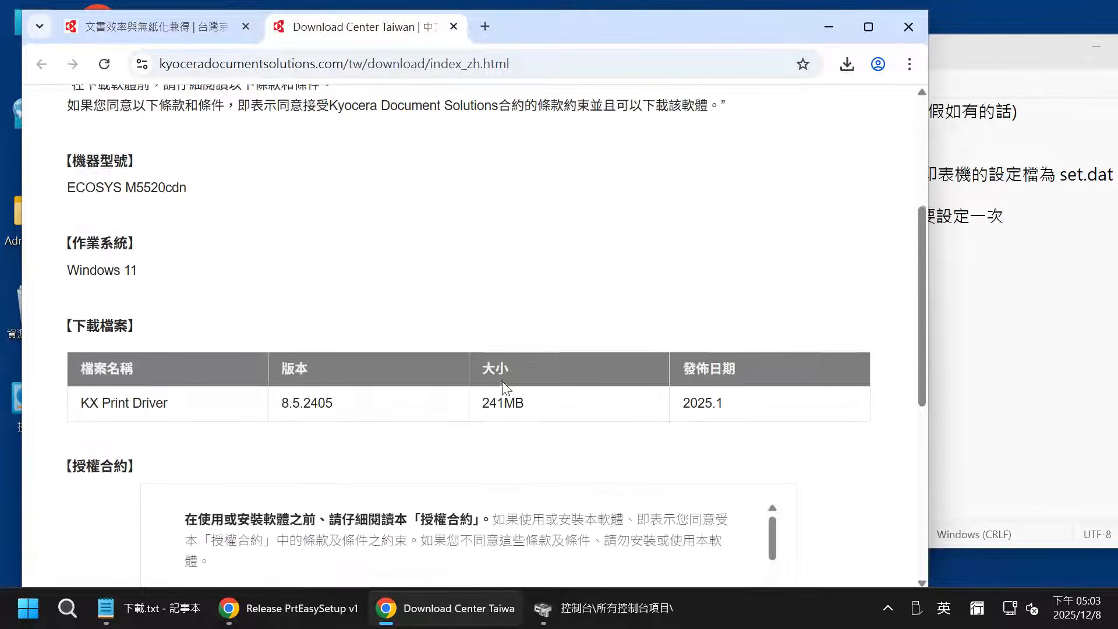
{"action": "scroll", "coordinate": [524, 396], "scroll_direction": "down", "scroll_amount": 5}
{"action": "left_click", "coordinate": [549, 408]}
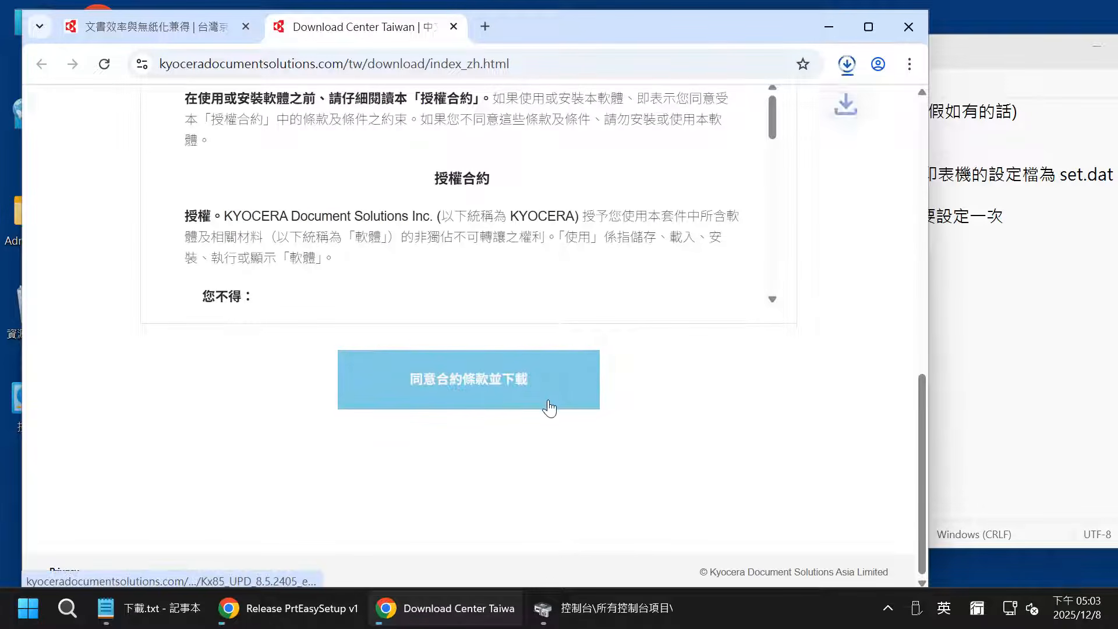
{"action": "left_click", "coordinate": [847, 65]}
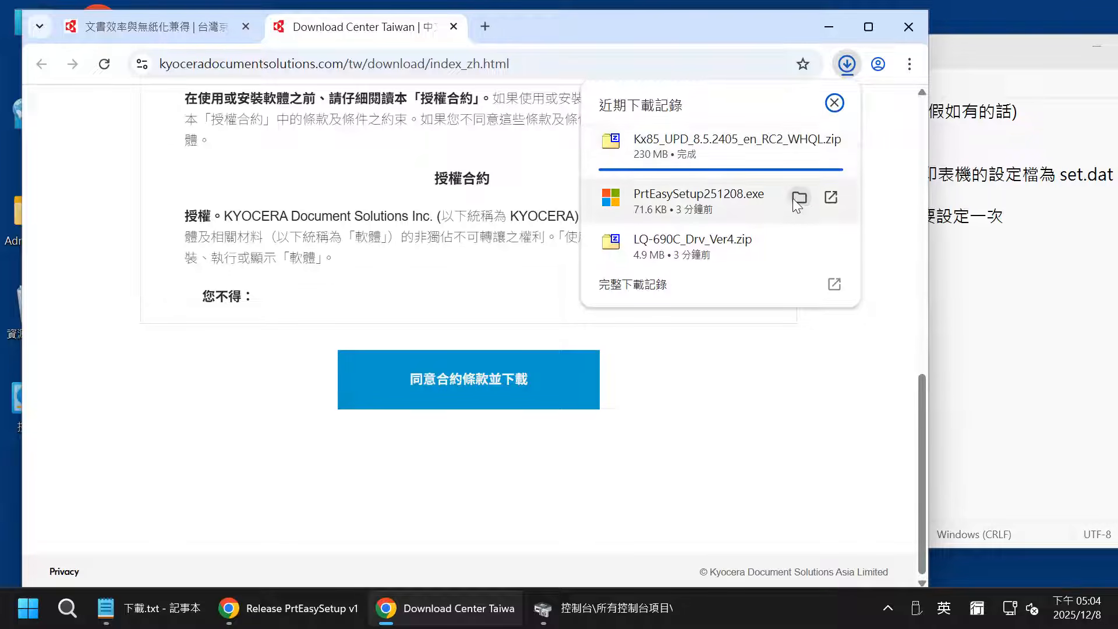
{"action": "left_click", "coordinate": [806, 147]}
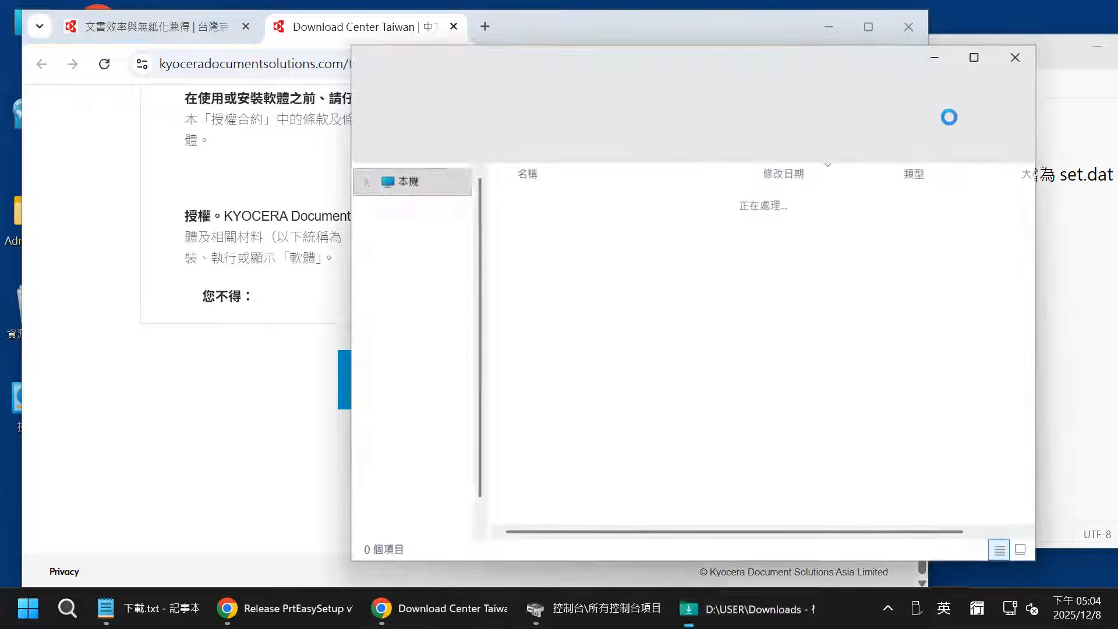
{"action": "left_click", "coordinate": [916, 27]}
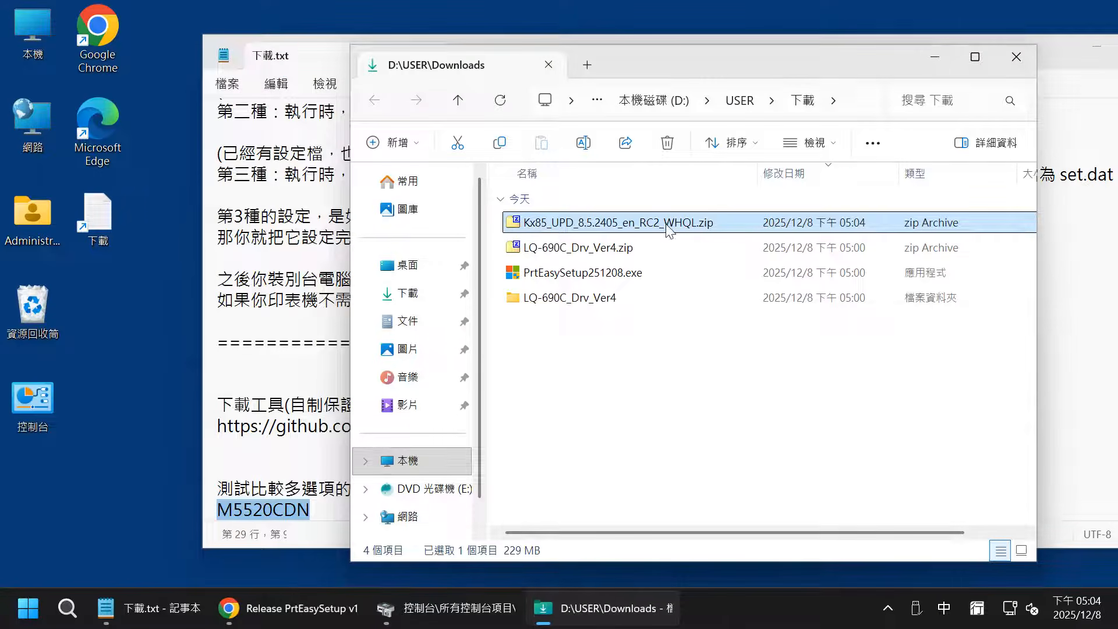
Step: Extract Kx85_UPD_8.5.2405_en_RC2_WHQL.zip with 7-Zip into a folder of the same name
{"action": "right_click", "coordinate": [668, 229]}
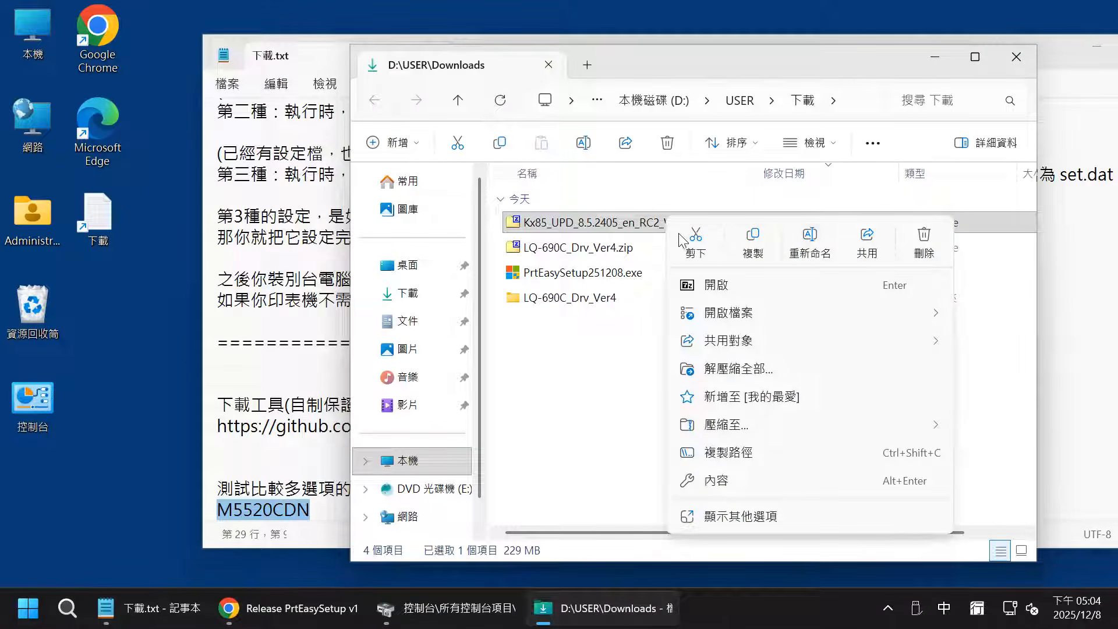
{"action": "left_click", "coordinate": [754, 517]}
{"action": "mouse_move", "coordinate": [806, 296]}
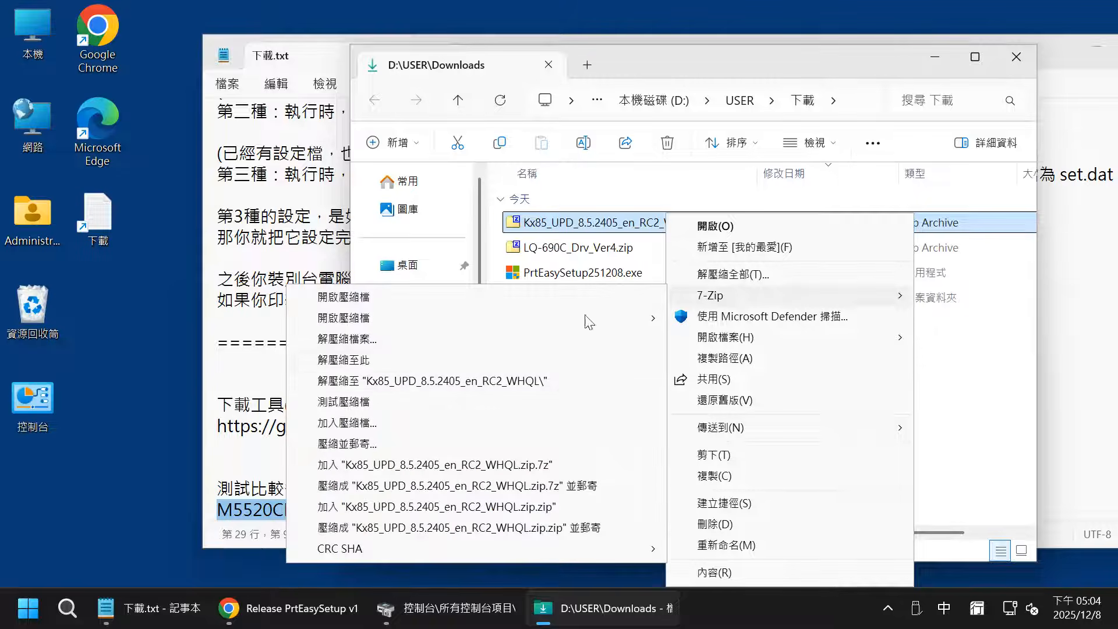
{"action": "left_click", "coordinate": [420, 388]}
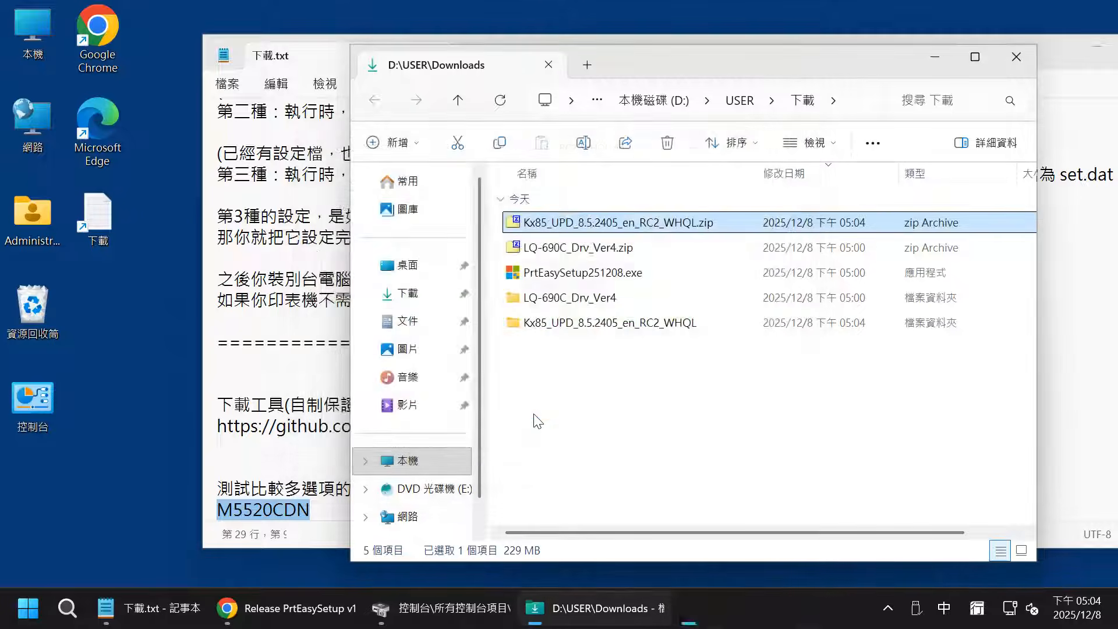
Step: Copy PrtEasySetup251208.exe from Downloads into the 64bit folder inside Kx85_UPD_8.5.2405_en_RC2_WHQL
{"action": "right_click", "coordinate": [600, 272]}
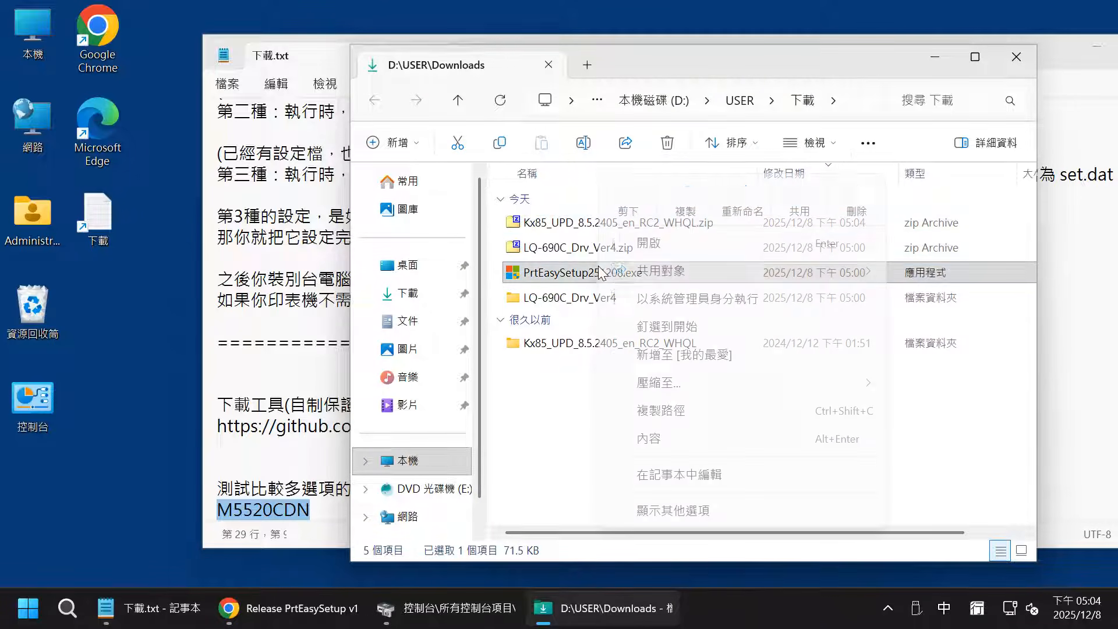
{"action": "left_click", "coordinate": [591, 324]}
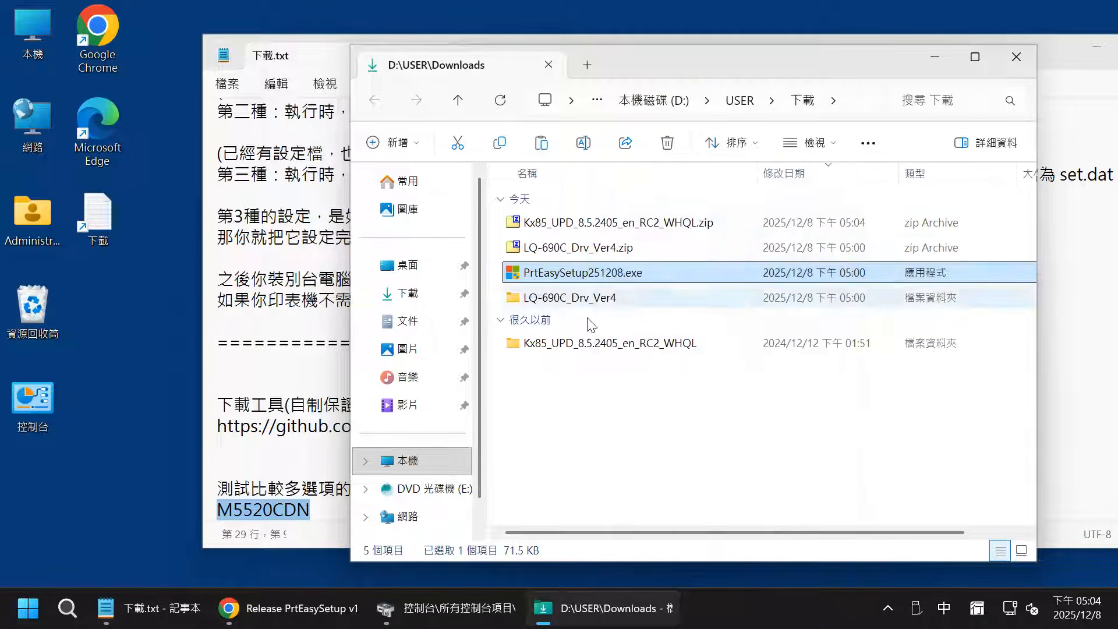
{"action": "left_click", "coordinate": [560, 345]}
{"action": "double_click", "coordinate": [560, 345]}
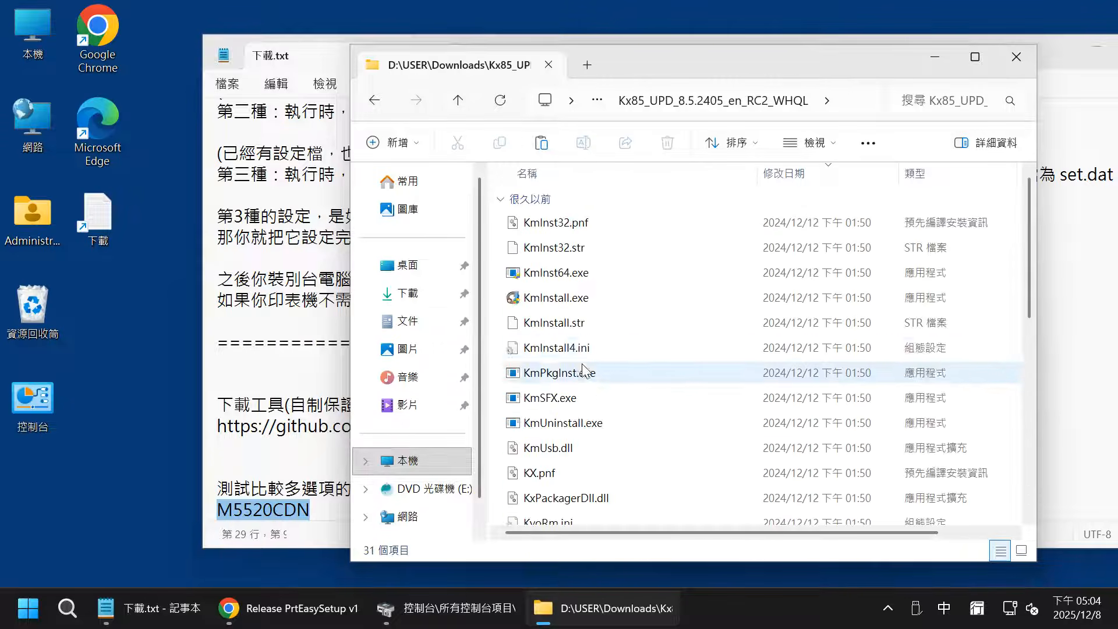
{"action": "scroll", "coordinate": [588, 350], "scroll_direction": "down", "scroll_amount": 5}
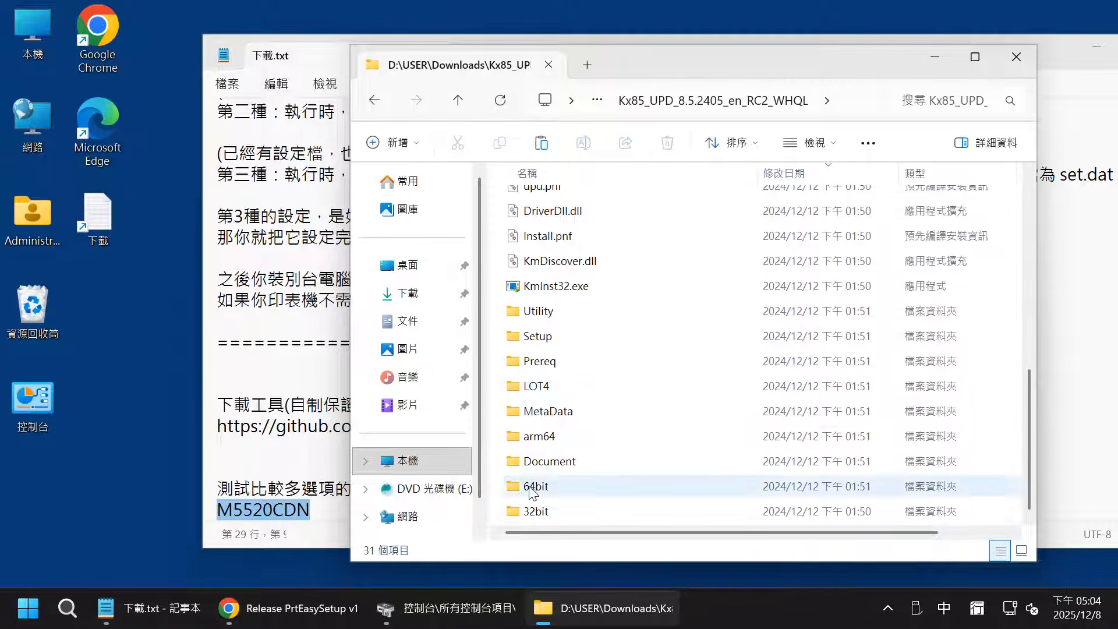
{"action": "left_click", "coordinate": [578, 491]}
{"action": "double_click", "coordinate": [548, 491]}
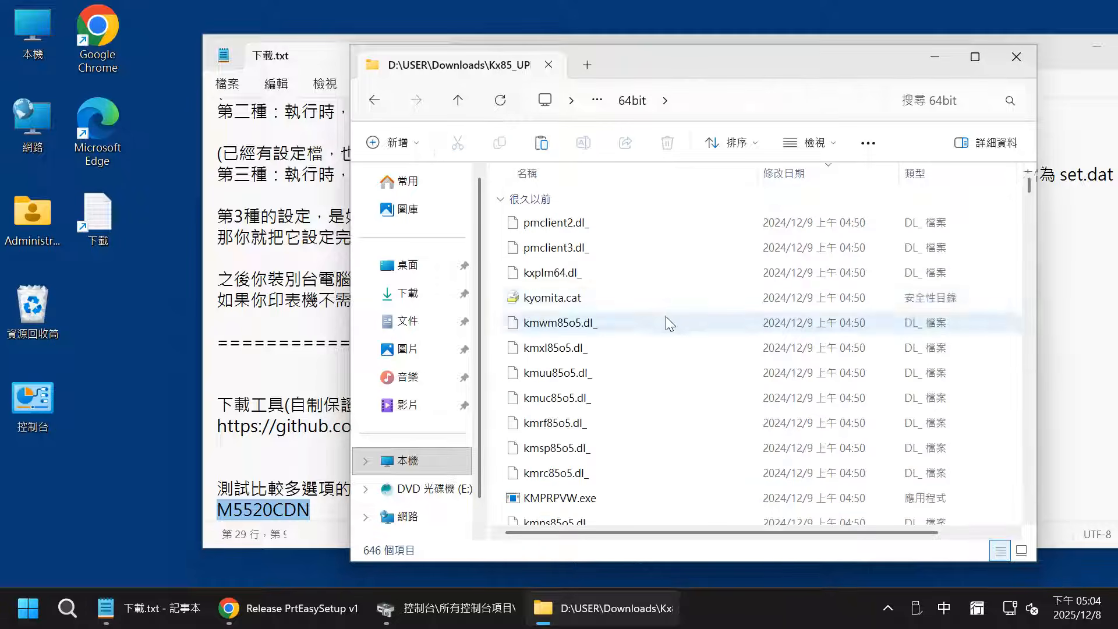
{"action": "right_click", "coordinate": [628, 268]}
{"action": "left_click", "coordinate": [670, 275]}
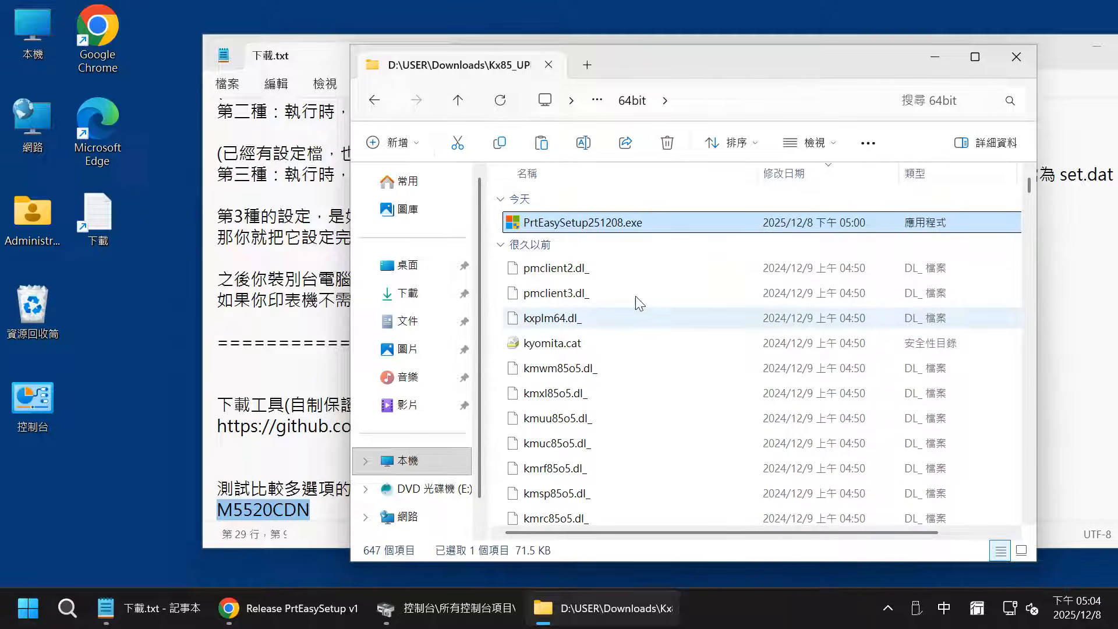
Step: Run PrtEasySetup251208.exe from the 64bit folder despite the SmartScreen warning, and agree to create the ip.ini settings file
{"action": "double_click", "coordinate": [609, 224]}
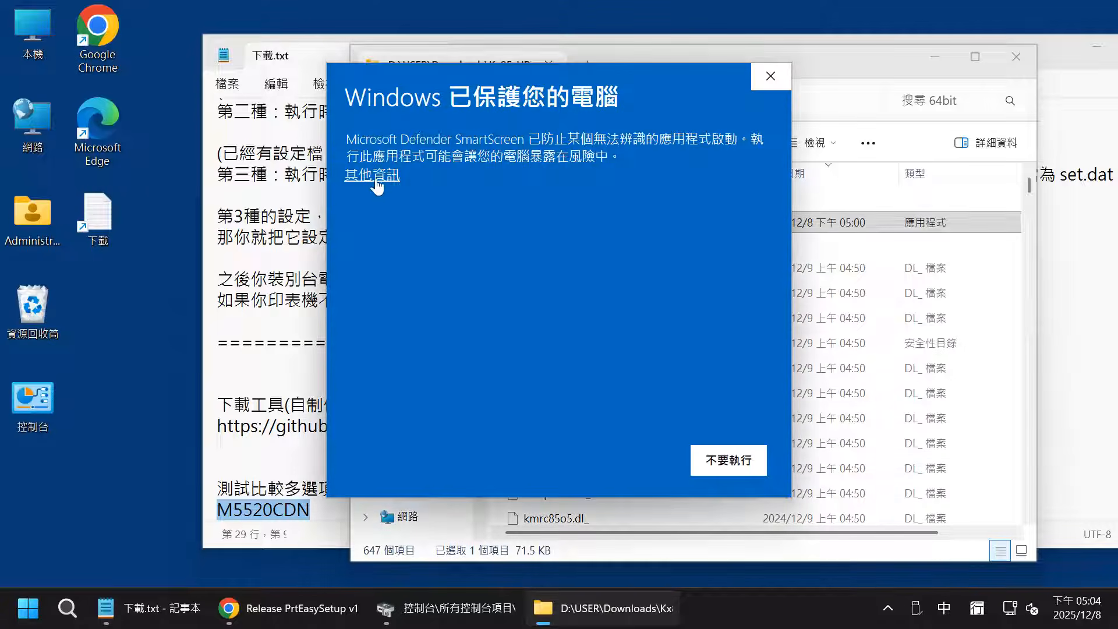
{"action": "left_click", "coordinate": [374, 177]}
{"action": "left_click", "coordinate": [636, 460]}
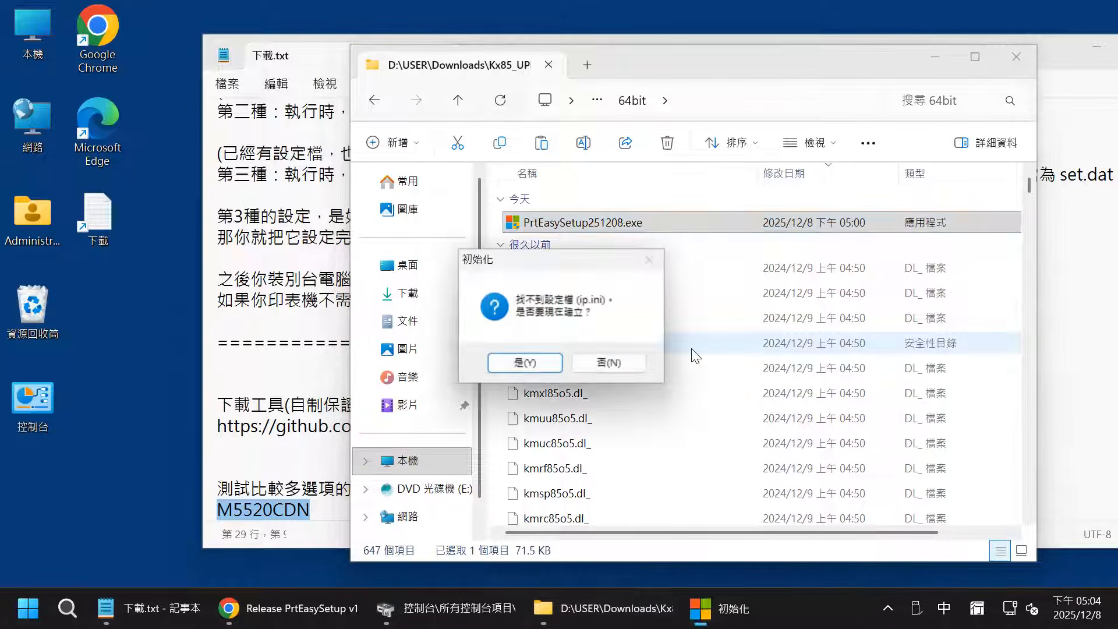
{"action": "left_click", "coordinate": [524, 362]}
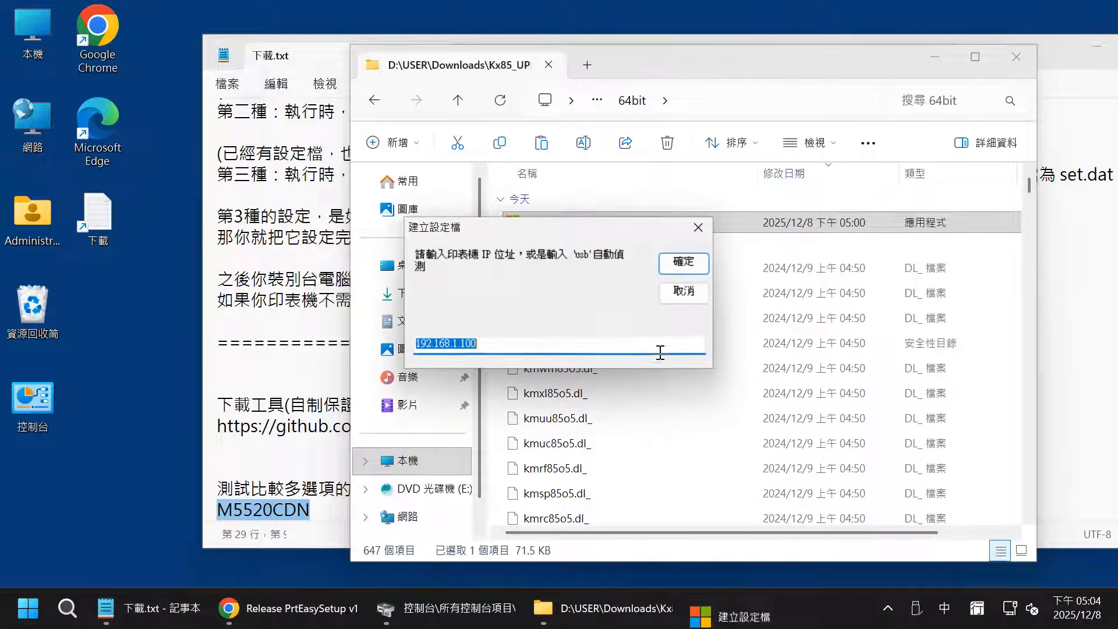
Step: Set the printer's IP address to 192.168.11.222 for the new settings file
{"action": "left_click", "coordinate": [522, 341]}
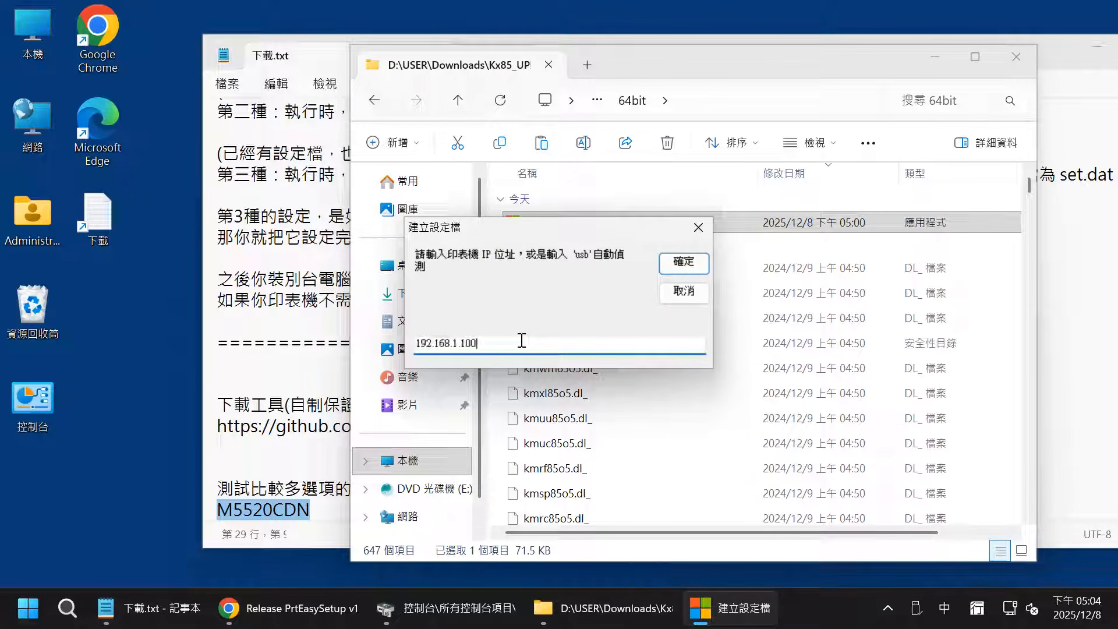
{"action": "type", "text": "."}
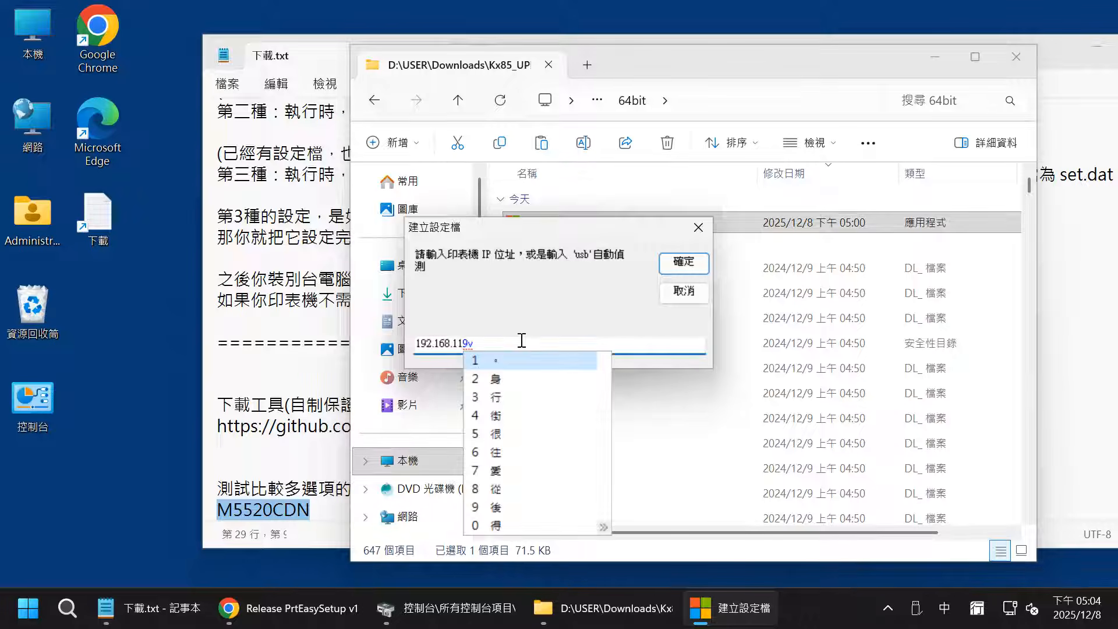
{"action": "key", "text": "shift"}
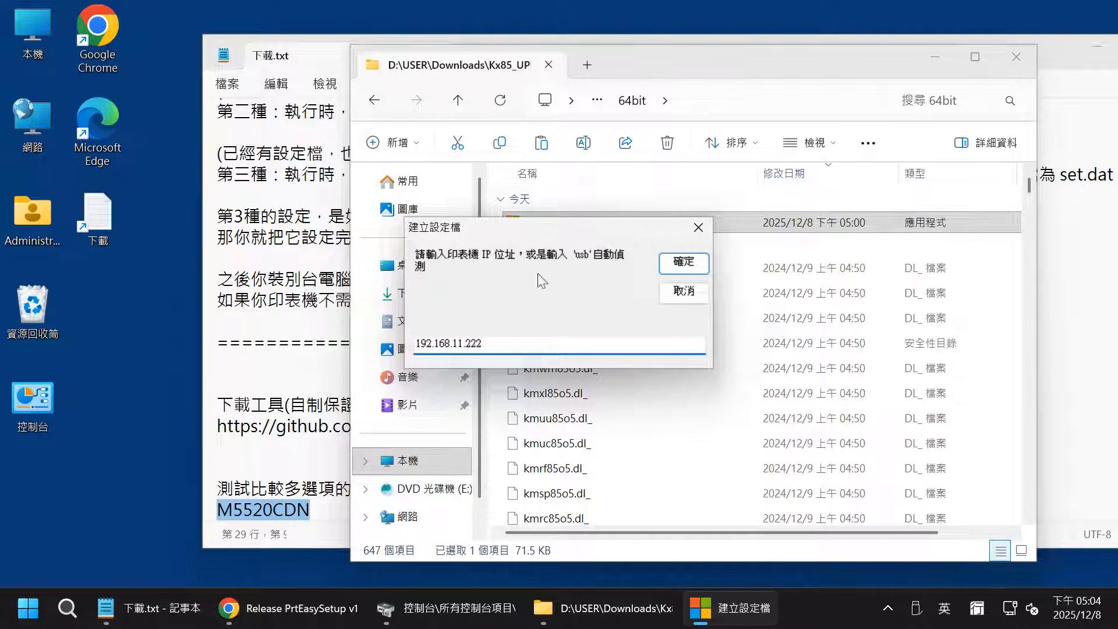
{"action": "left_click", "coordinate": [670, 266]}
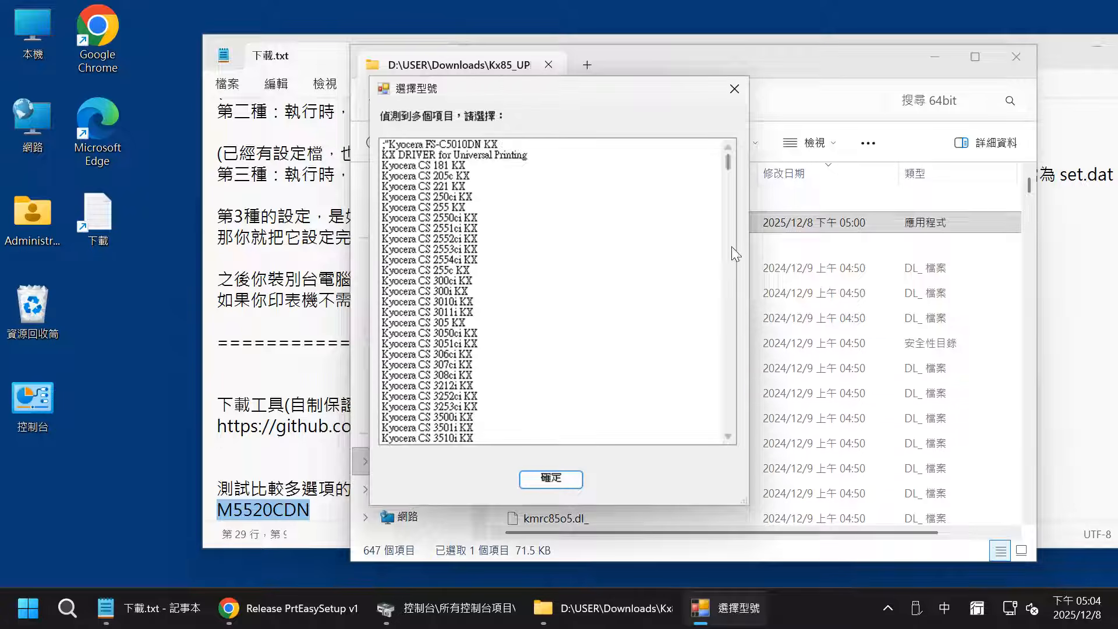
Step: Choose Kyocera Mita KM-3035 KX as the printer model and finish creating the ip.ini settings file
{"action": "scroll", "coordinate": [731, 246], "scroll_direction": "down", "scroll_amount": 15}
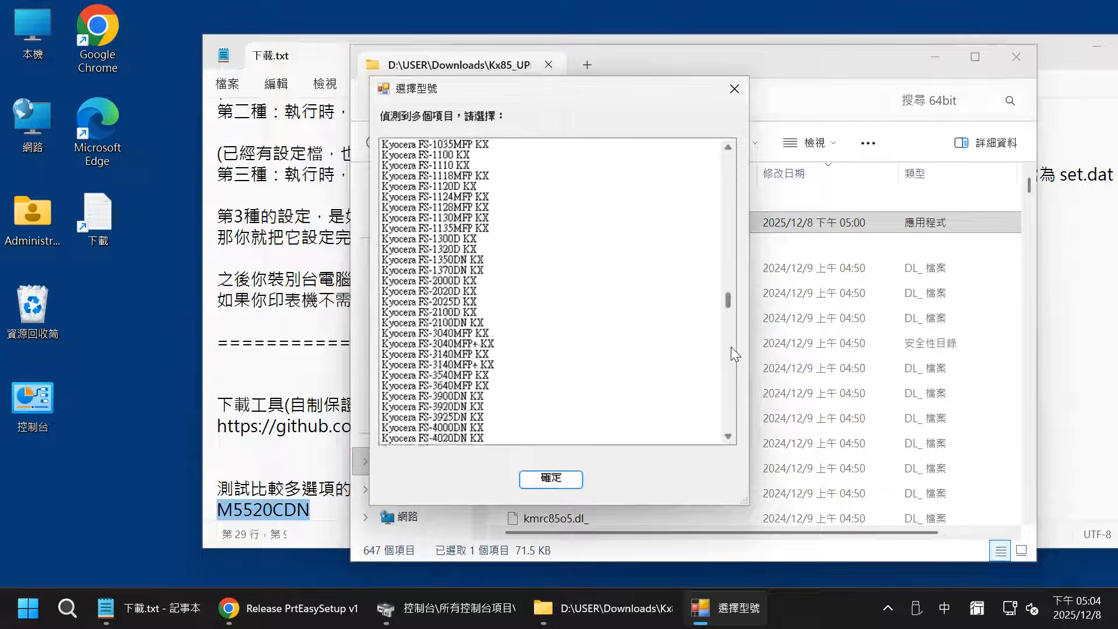
{"action": "scroll", "coordinate": [731, 355], "scroll_direction": "down", "scroll_amount": 8}
{"action": "left_click", "coordinate": [470, 281]}
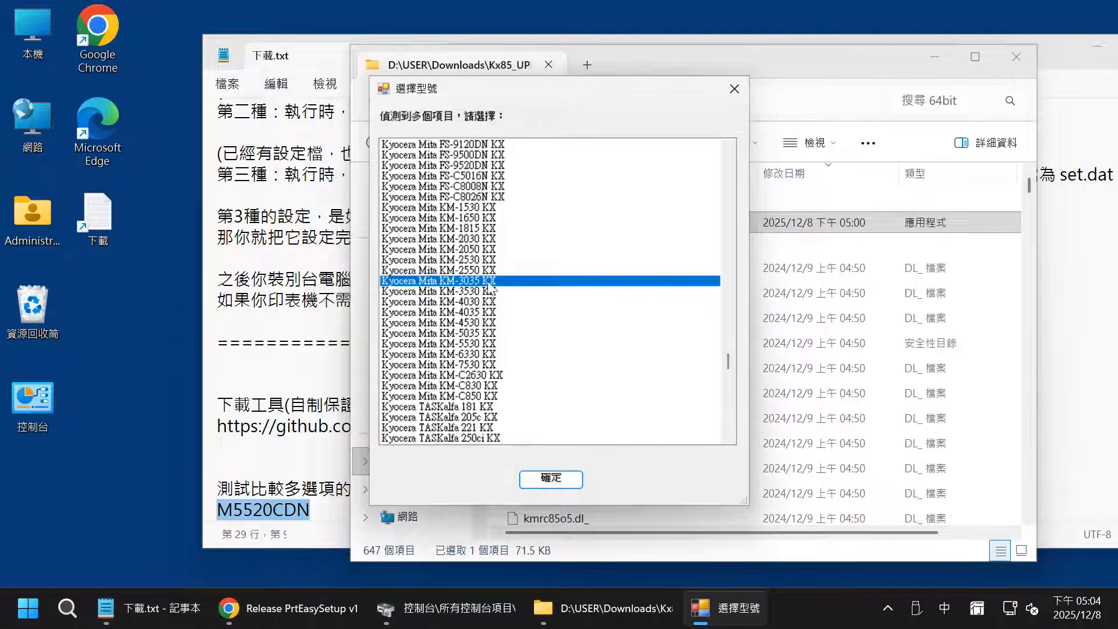
{"action": "left_click", "coordinate": [550, 481]}
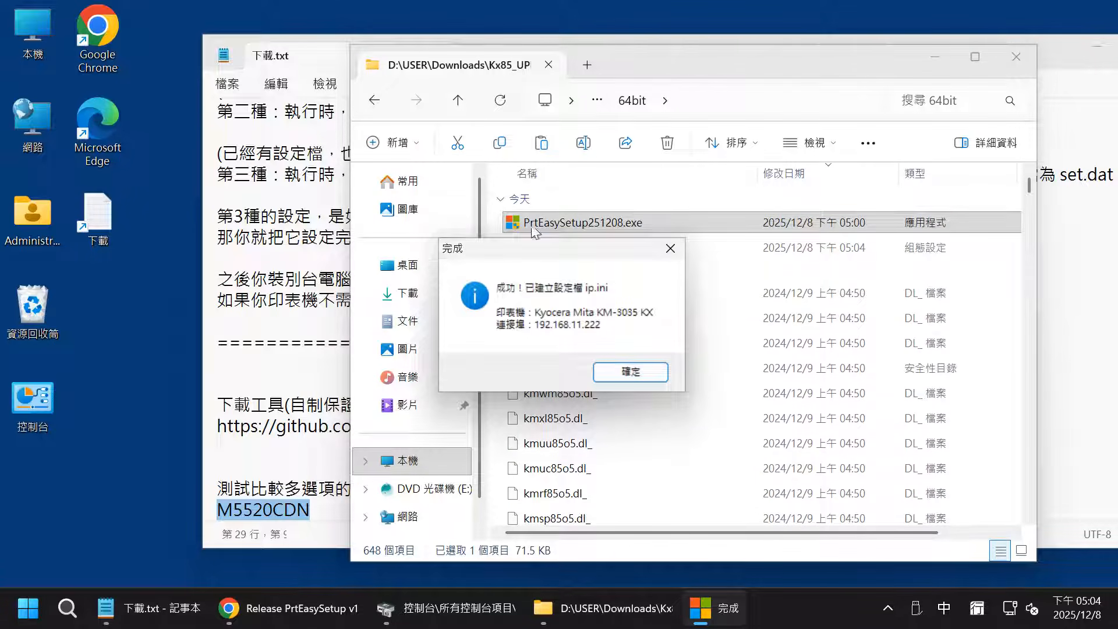
{"action": "left_click", "coordinate": [655, 371]}
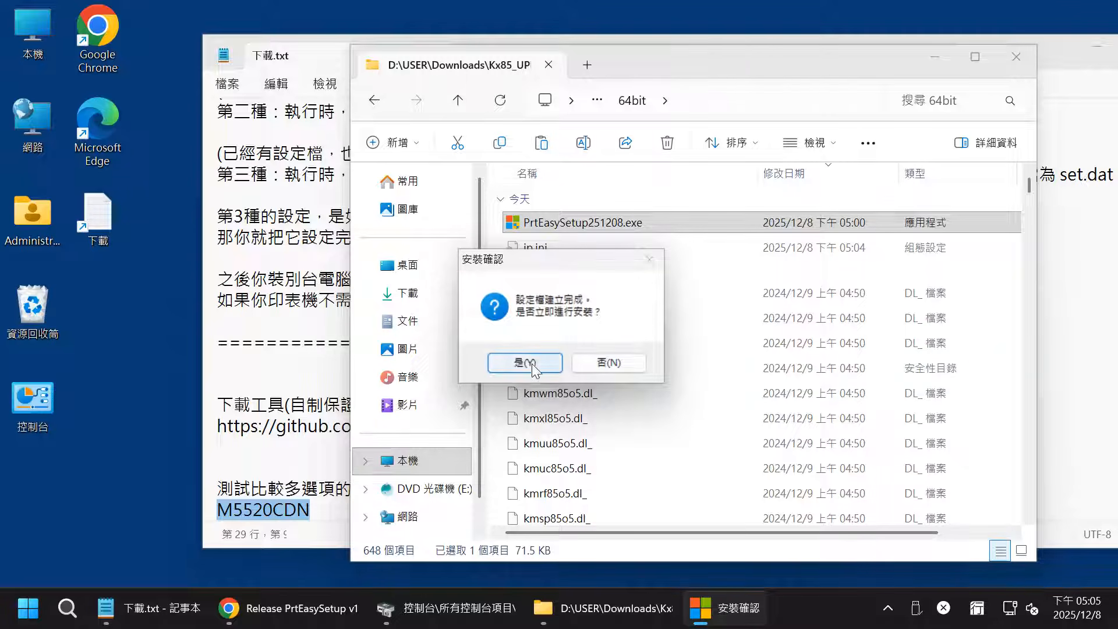
Step: Open Devices and Printers (裝置和印表機) with the install confirmation beside it, and install the Kyocera Mita KM-3035 KX immediately
{"action": "key", "text": "super"}
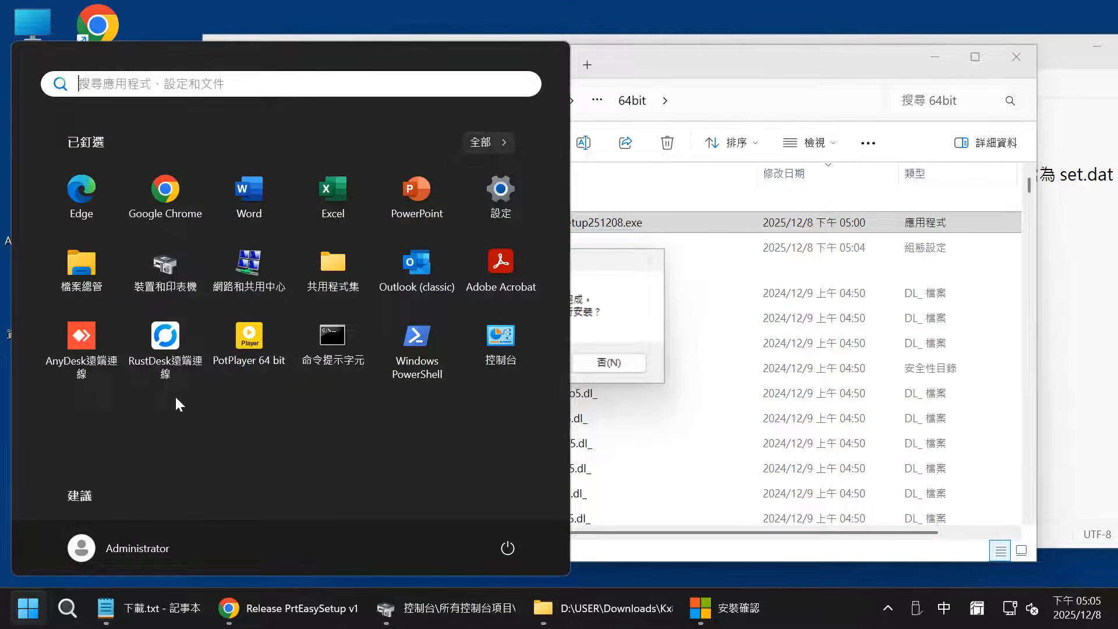
{"action": "left_click", "coordinate": [165, 266]}
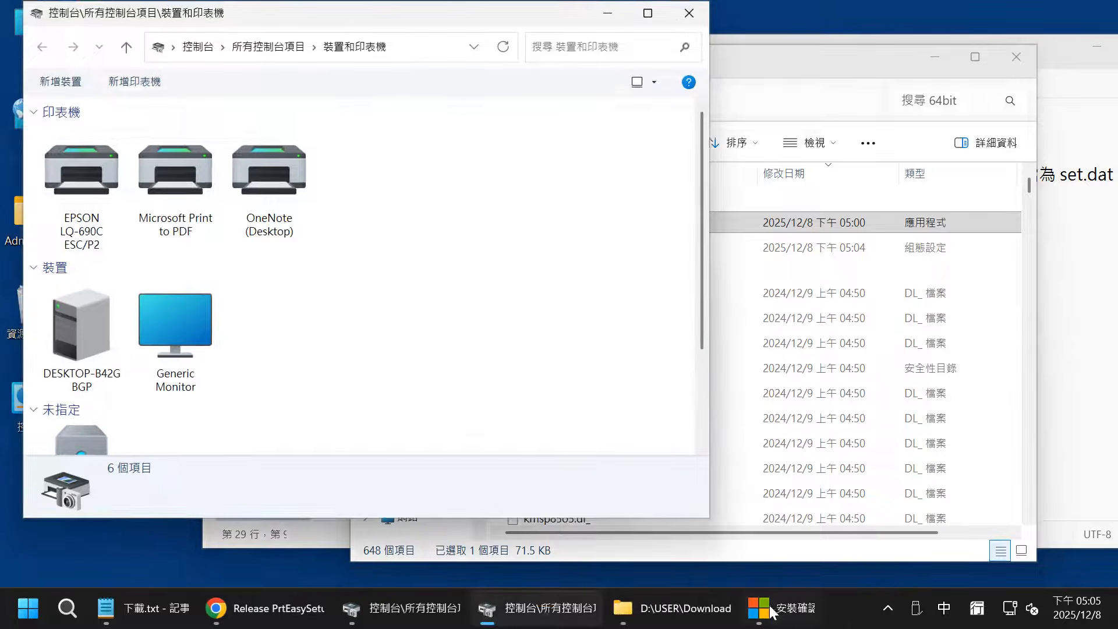
{"action": "left_click", "coordinate": [780, 608]}
{"action": "left_click_drag", "start_coordinate": [576, 254], "coordinate": [837, 256]}
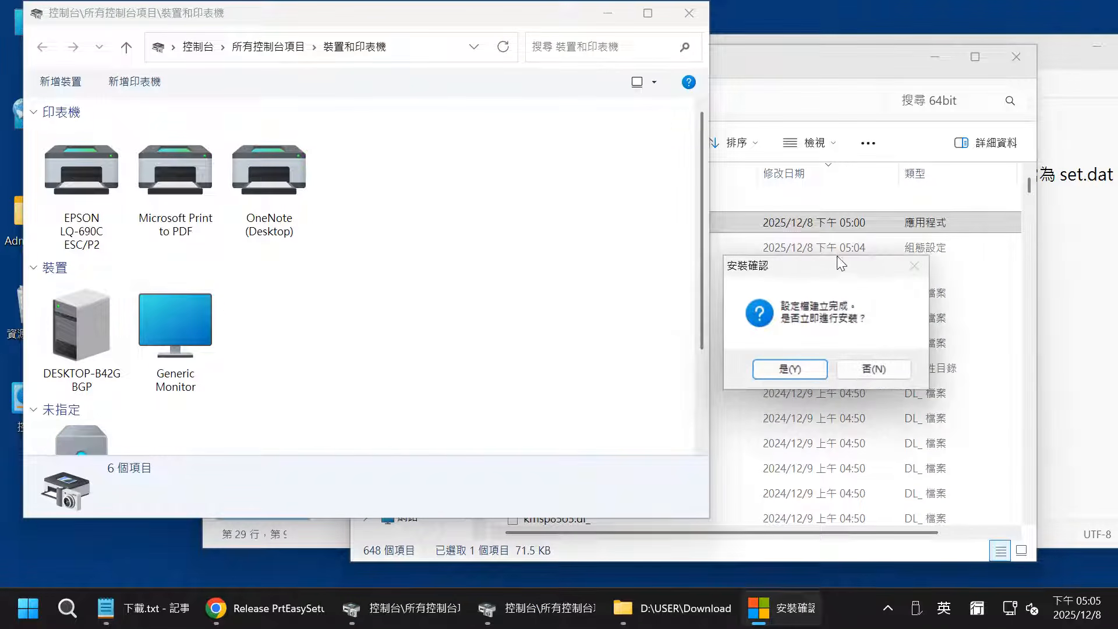
{"action": "left_click", "coordinate": [790, 369]}
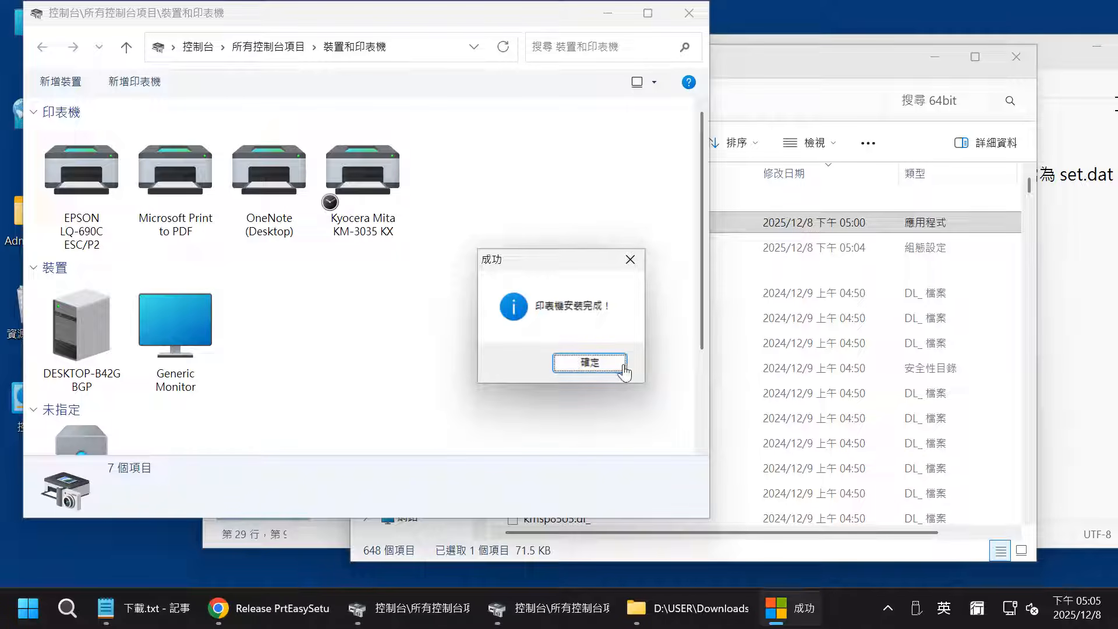
{"action": "left_click", "coordinate": [590, 362]}
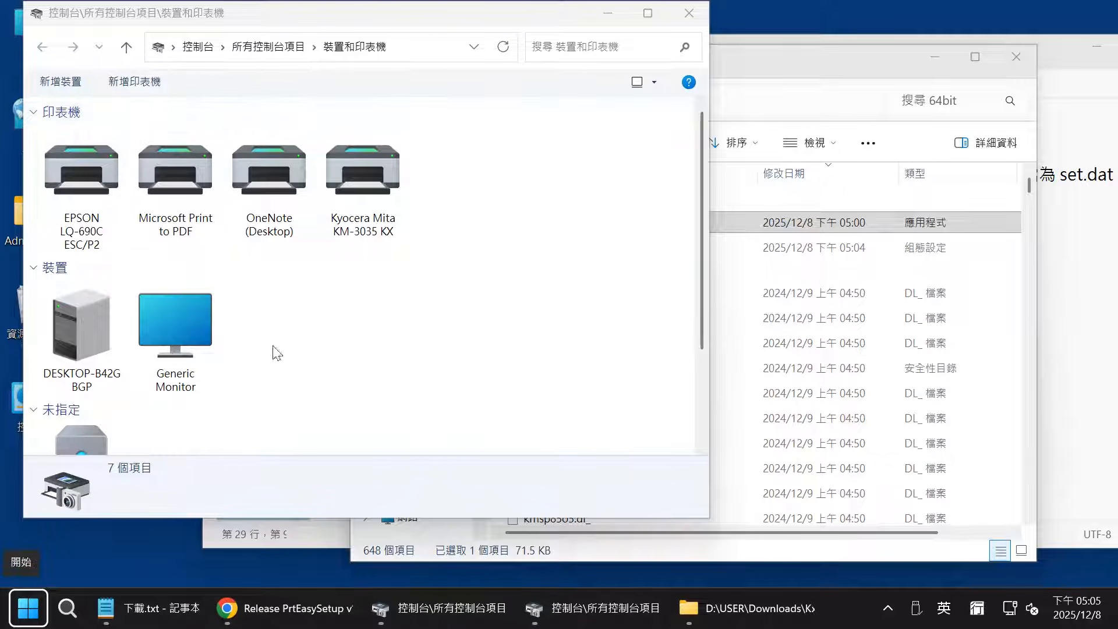
Step: Close the Devices and Printers and 64bit folder windows, and maximize the 下載.txt notes
{"action": "left_click", "coordinate": [689, 13]}
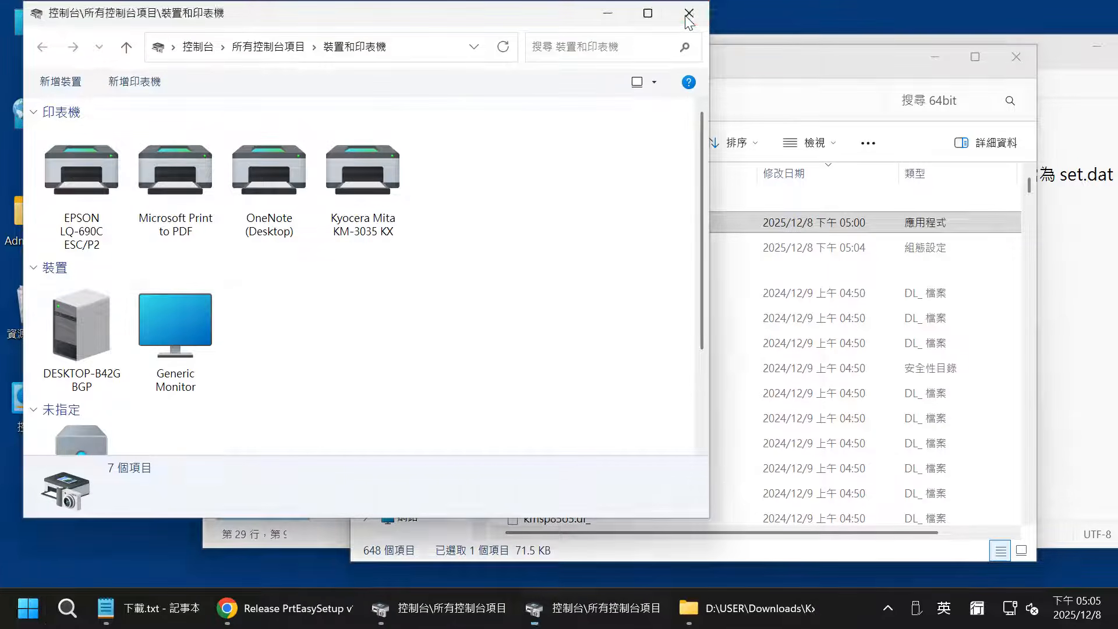
{"action": "left_click", "coordinate": [1021, 61]}
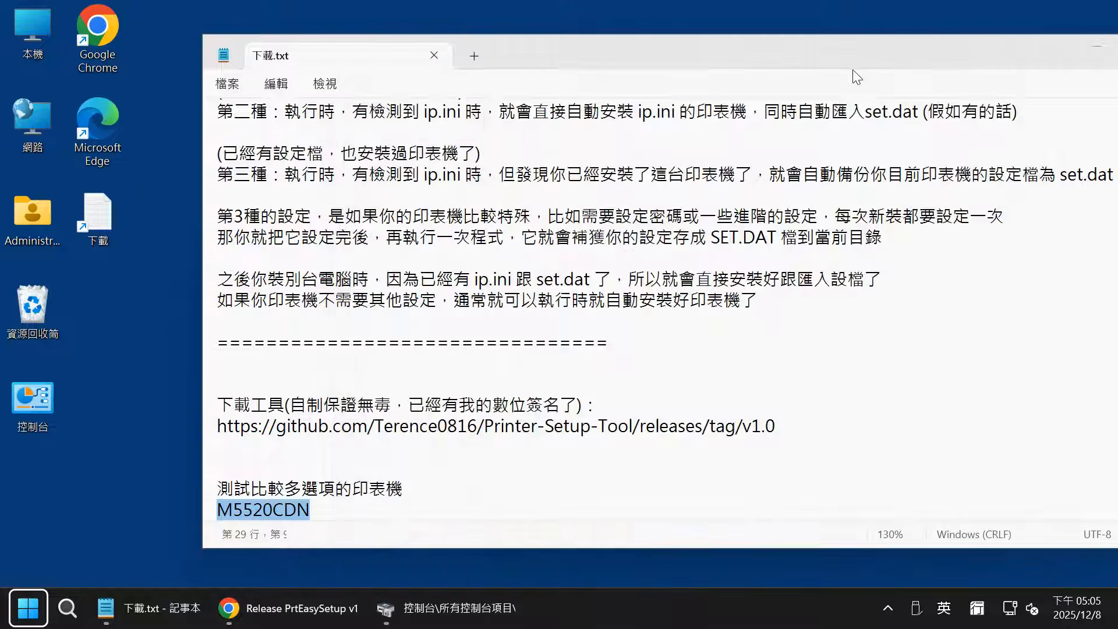
{"action": "double_click", "coordinate": [803, 61]}
Step: Review the tool's usage notes in 下載.txt from the first line down to the divider line
{"action": "scroll", "coordinate": [766, 418], "scroll_direction": "up", "scroll_amount": 3}
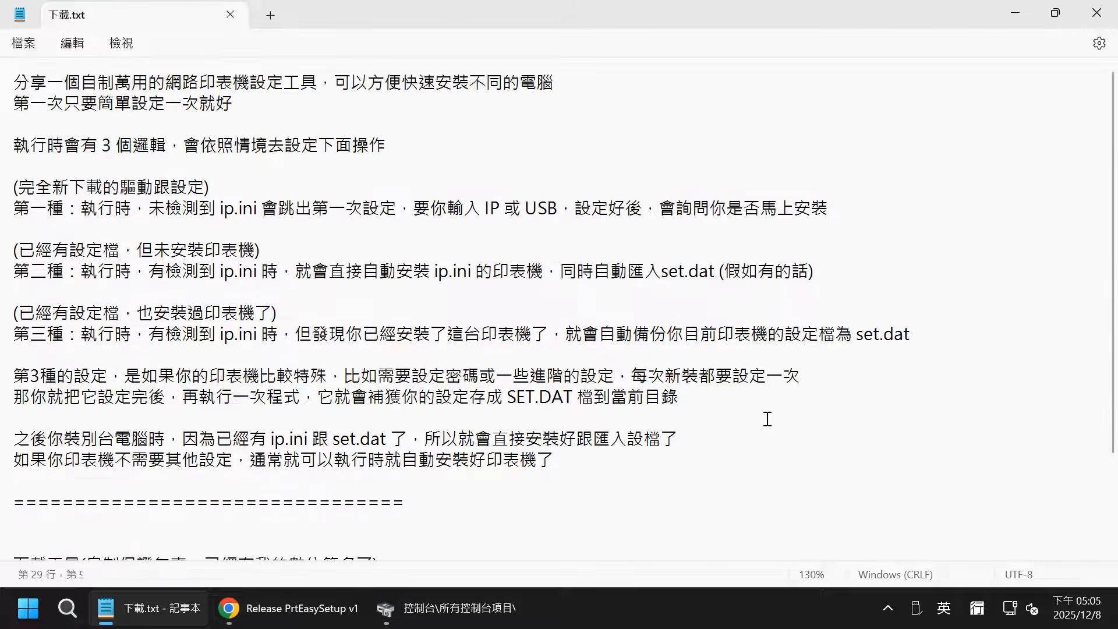
{"action": "left_click_drag", "start_coordinate": [17, 76], "coordinate": [613, 505]}
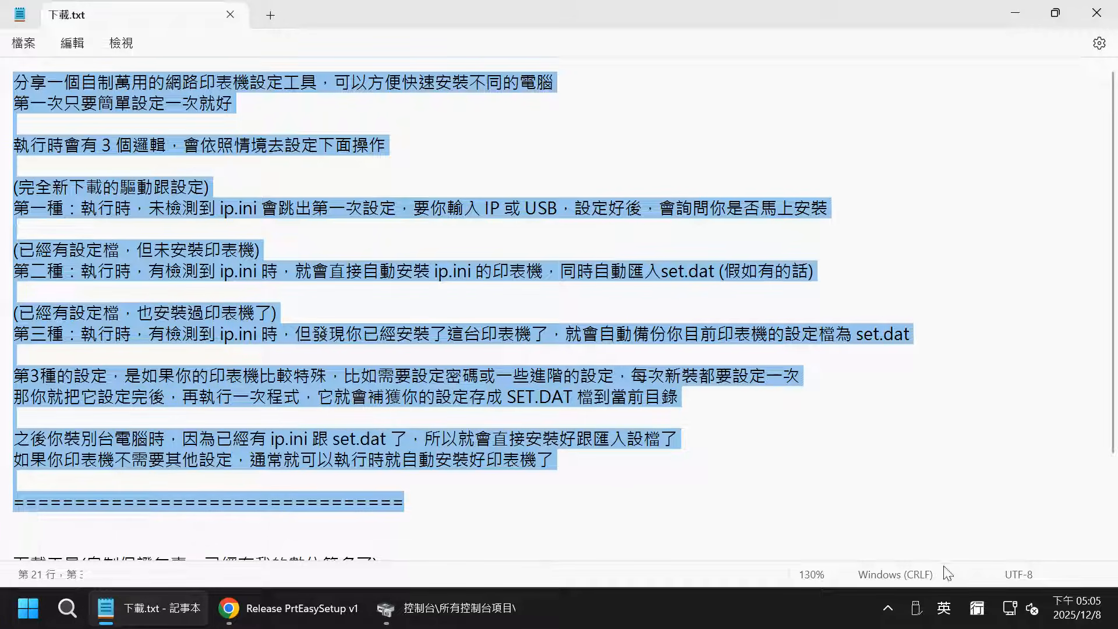
{"action": "left_click", "coordinate": [878, 522]}
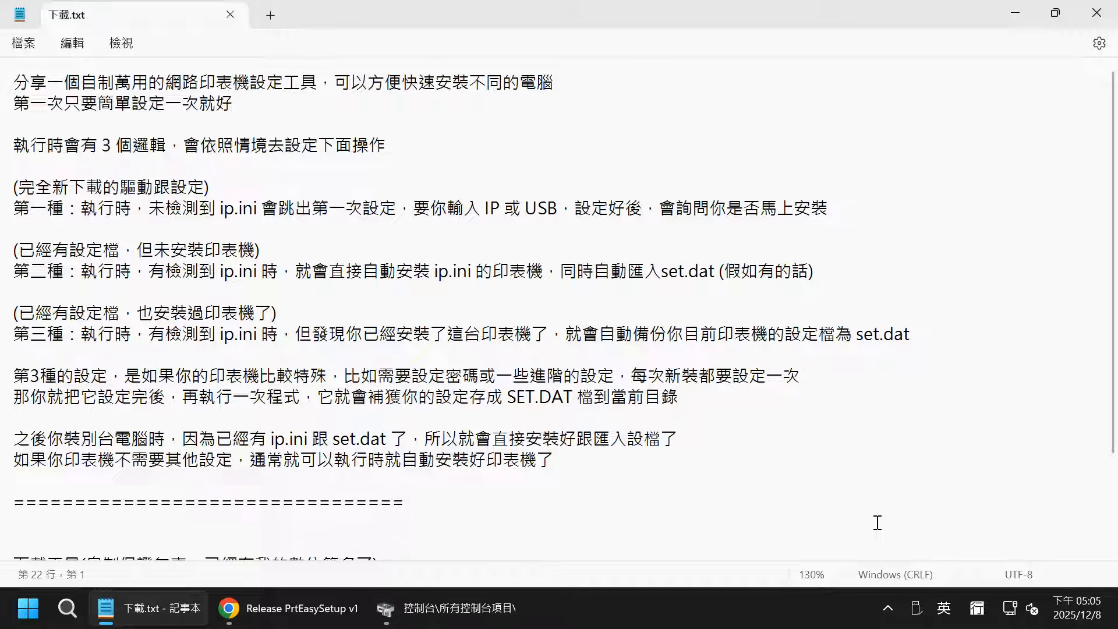